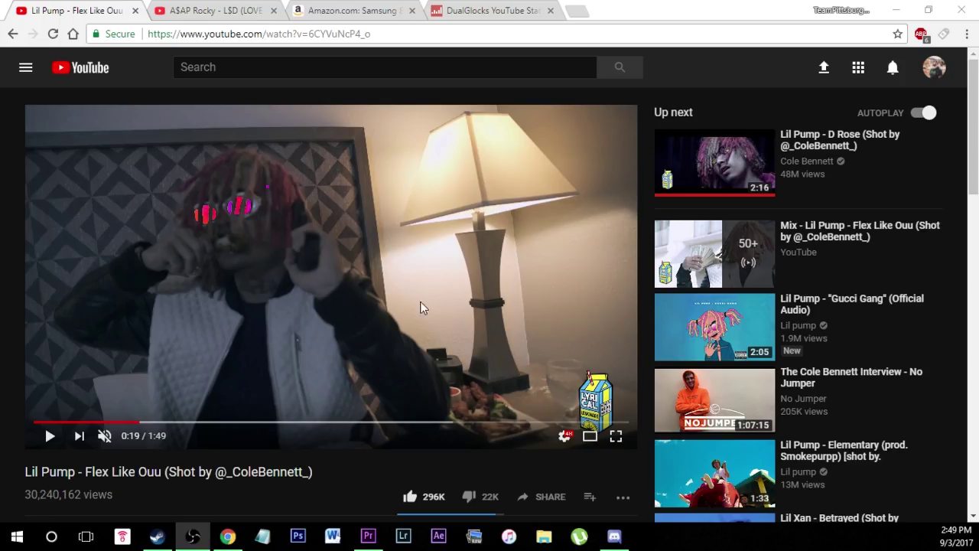
Step: Play short excerpts of the Lil Pump and A$AP Rocky music videos to examine their color effects
{"action": "left_click", "coordinate": [51, 435]}
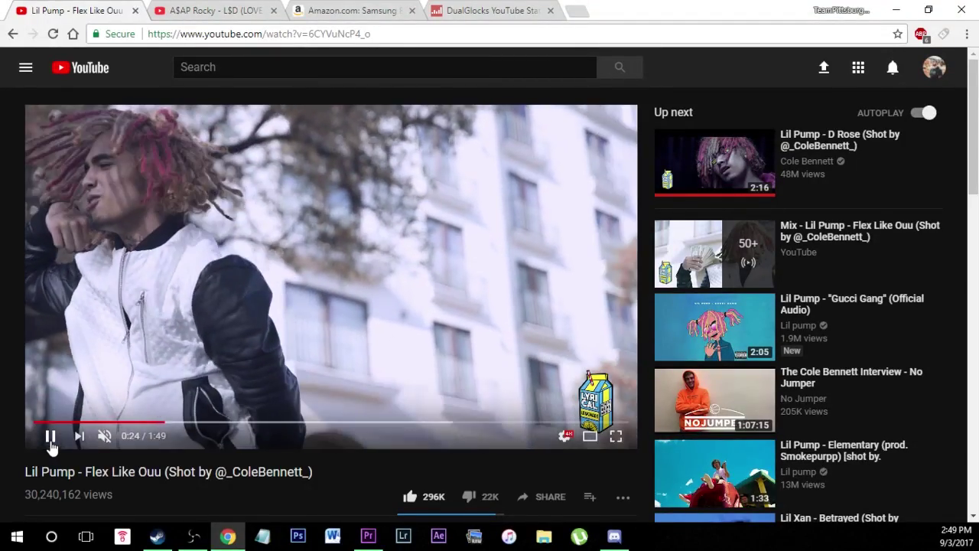
{"action": "left_click", "coordinate": [50, 436]}
{"action": "left_click", "coordinate": [230, 13]}
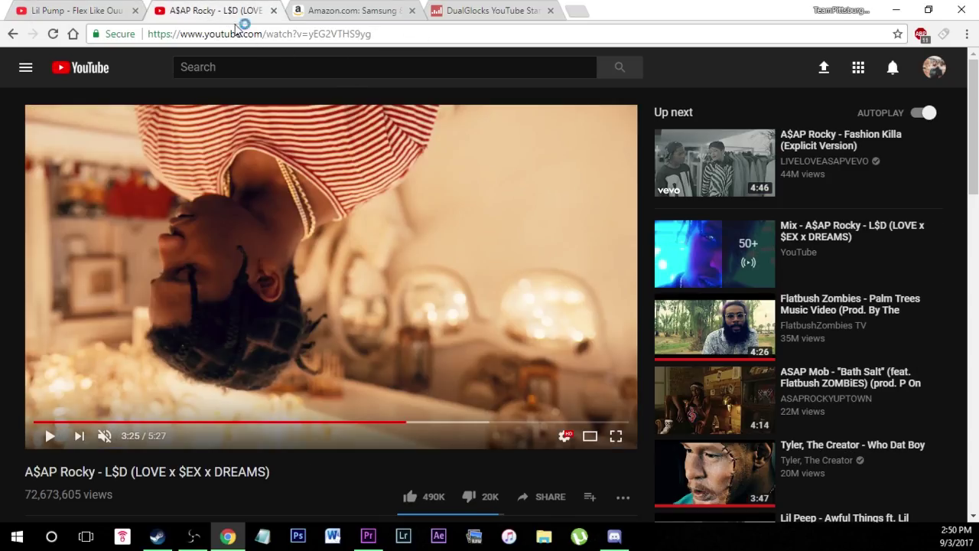
{"action": "left_click", "coordinate": [52, 441]}
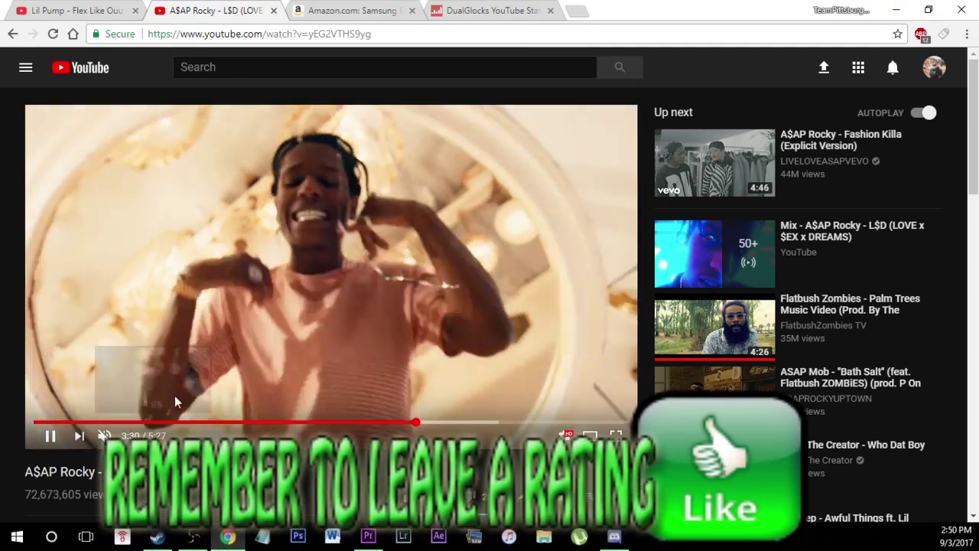
{"action": "left_click", "coordinate": [255, 307]}
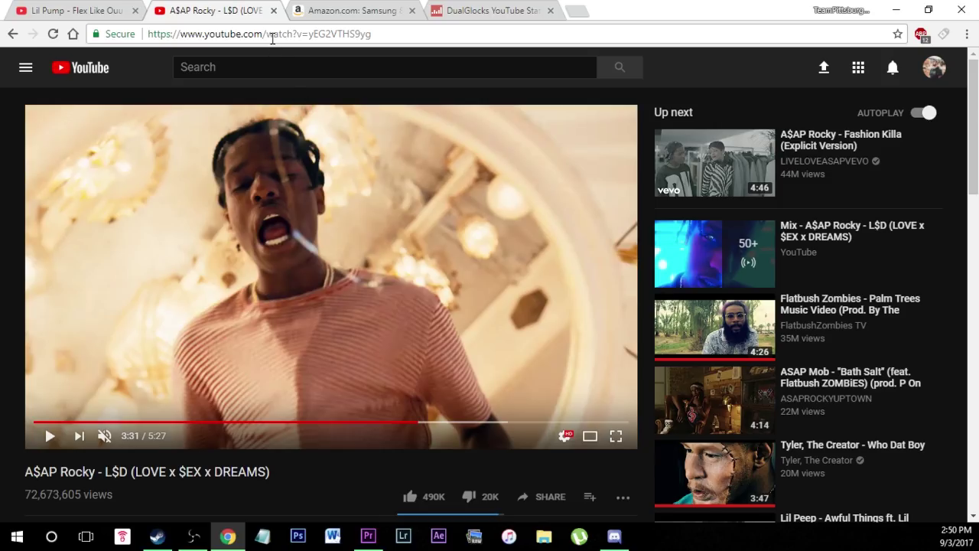
{"action": "left_click", "coordinate": [273, 11]}
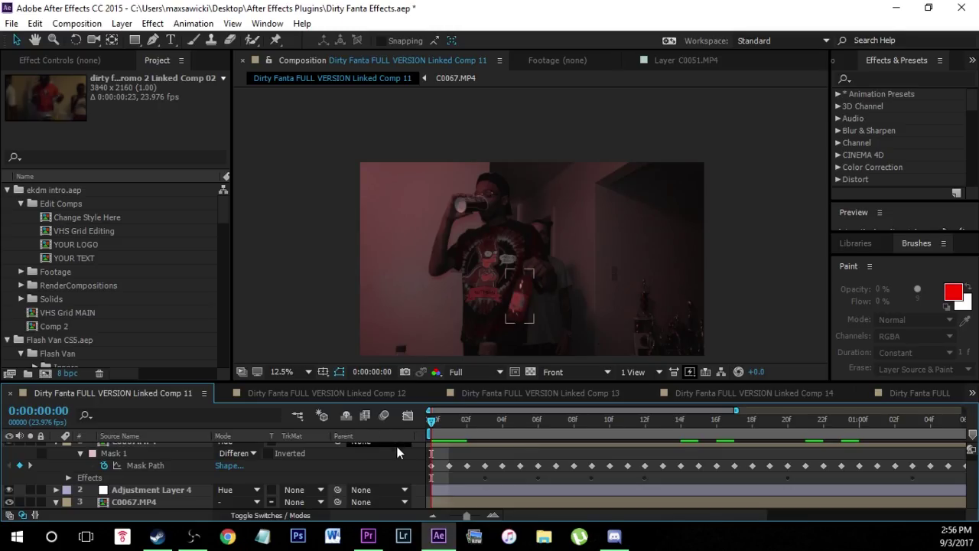
Step: Switch to After Effects and delete the masked top C0067.MP4 layer and Adjustment Layer 4 from Linked Comp 11
{"action": "scroll", "coordinate": [265, 465], "scroll_direction": "up", "scroll_amount": 1}
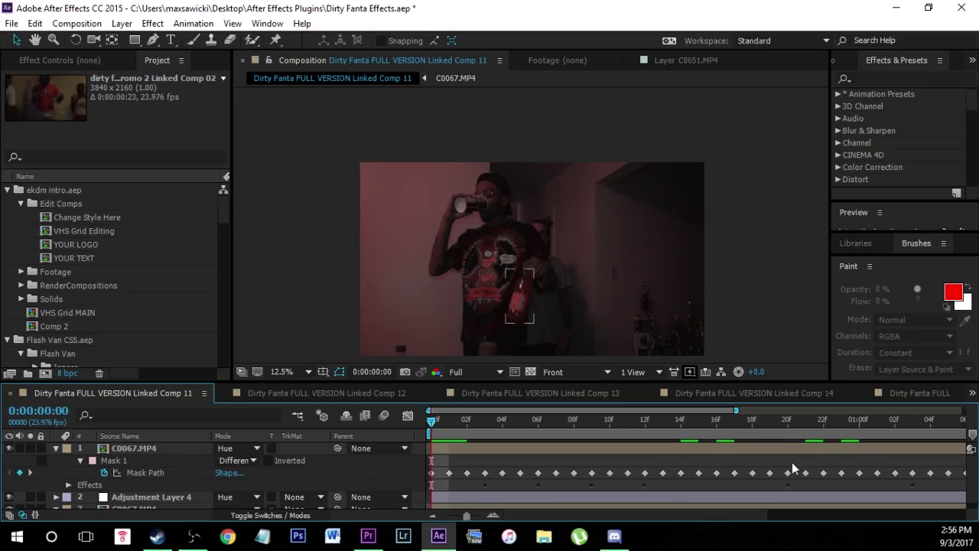
{"action": "scroll", "coordinate": [214, 498], "scroll_direction": "down", "scroll_amount": 1}
{"action": "scroll", "coordinate": [205, 498], "scroll_direction": "up", "scroll_amount": 1}
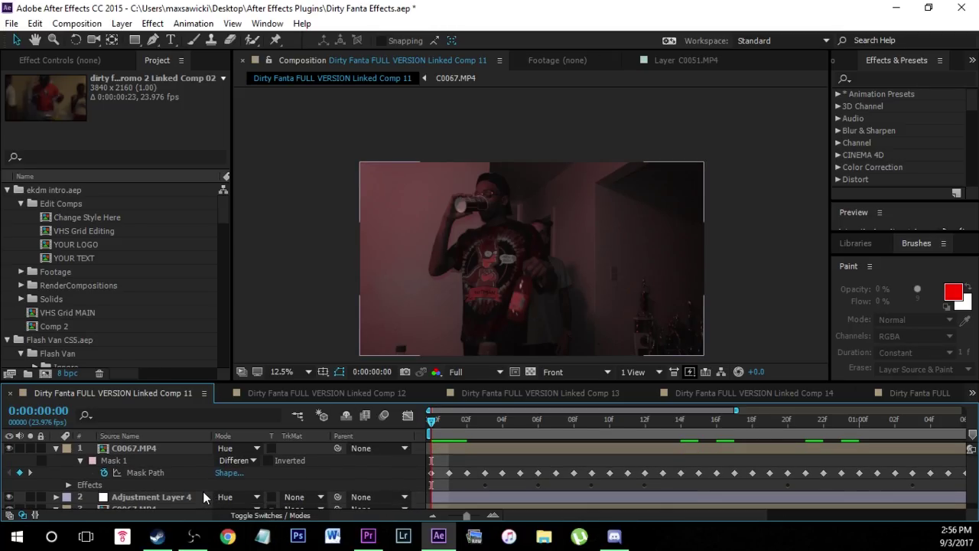
{"action": "left_click", "coordinate": [153, 450]}
{"action": "key", "text": "ctrl+z"}
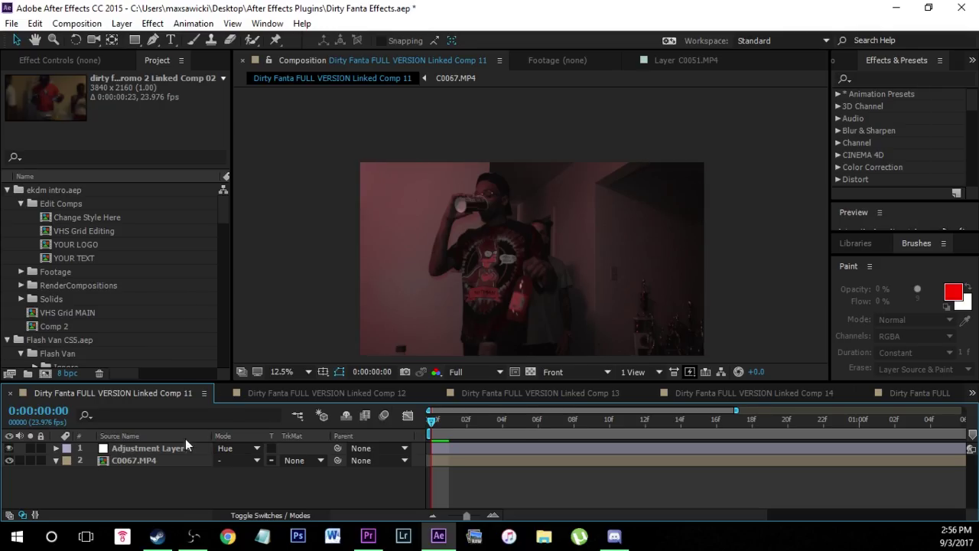
{"action": "left_click", "coordinate": [148, 448]}
{"action": "key", "text": "Delete"}
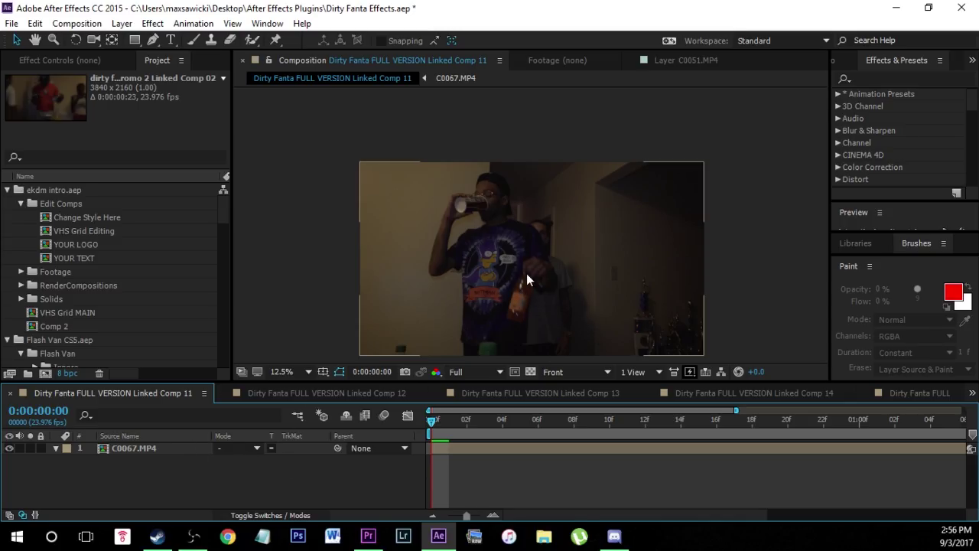
Step: Scrub the clip to frame 17, return to the first frame and inspect the orange bottle up close
{"action": "left_click_drag", "start_coordinate": [435, 422], "coordinate": [733, 424]}
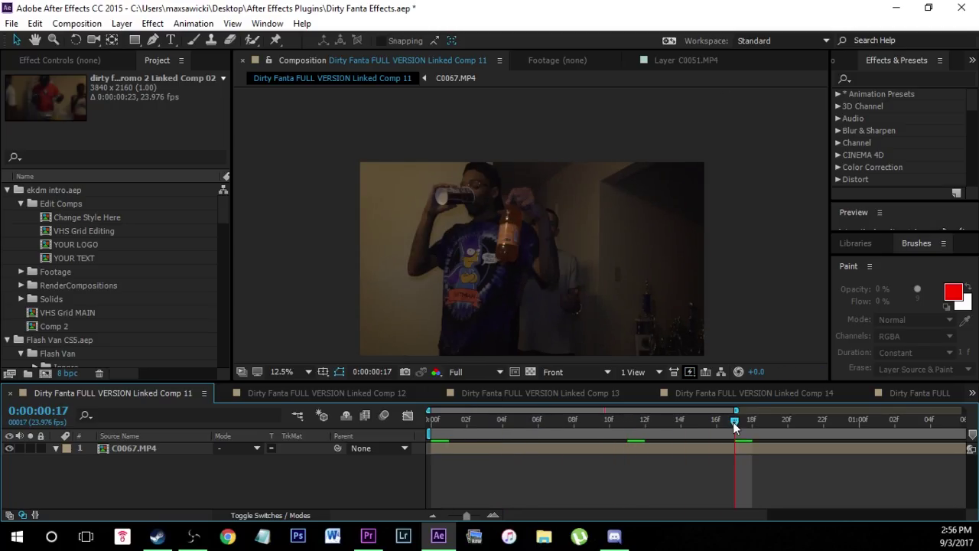
{"action": "key", "text": "space"}
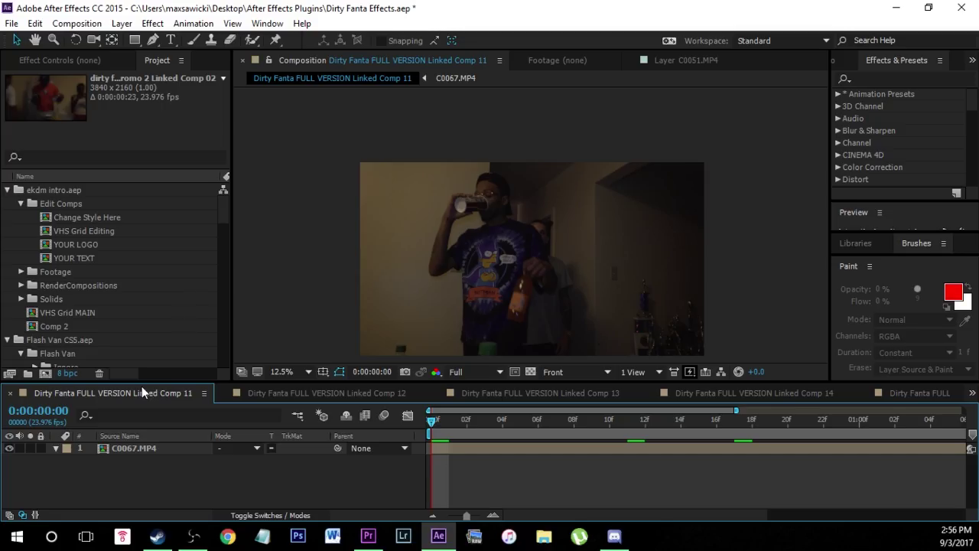
{"action": "left_click", "coordinate": [623, 314]}
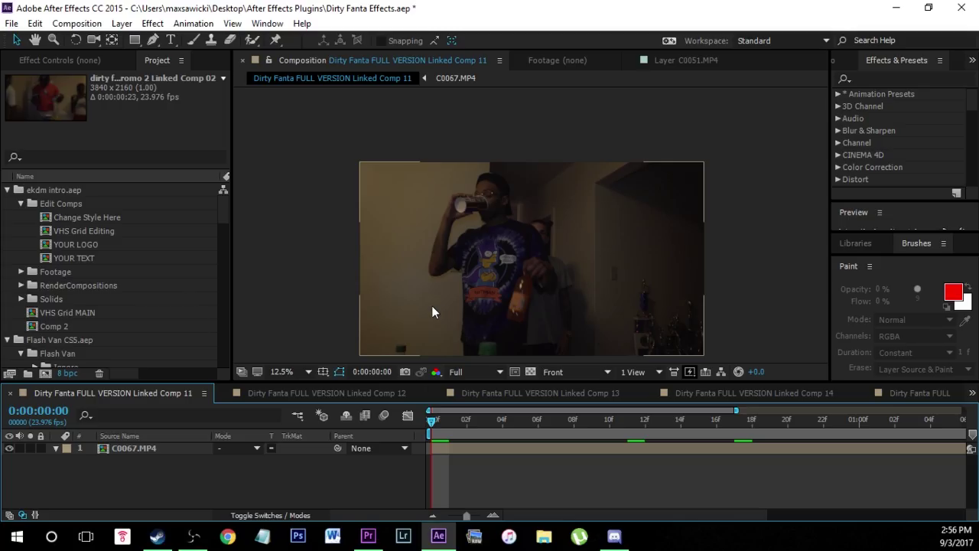
{"action": "scroll", "coordinate": [496, 312], "scroll_direction": "up", "scroll_amount": 2}
{"action": "scroll", "coordinate": [500, 321], "scroll_direction": "down", "scroll_amount": 4}
{"action": "scroll", "coordinate": [509, 311], "scroll_direction": "up", "scroll_amount": 2}
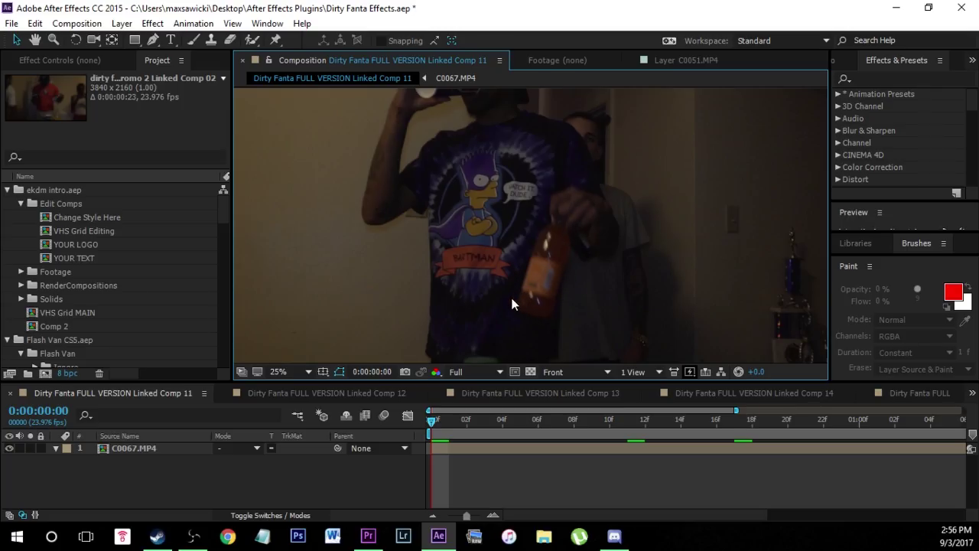
{"action": "scroll", "coordinate": [521, 277], "scroll_direction": "down", "scroll_amount": 1}
Step: Draw a closed mask around the orange bottle on the C0067.MP4 layer at the first frame with the Pen tool
{"action": "left_click", "coordinate": [126, 448]}
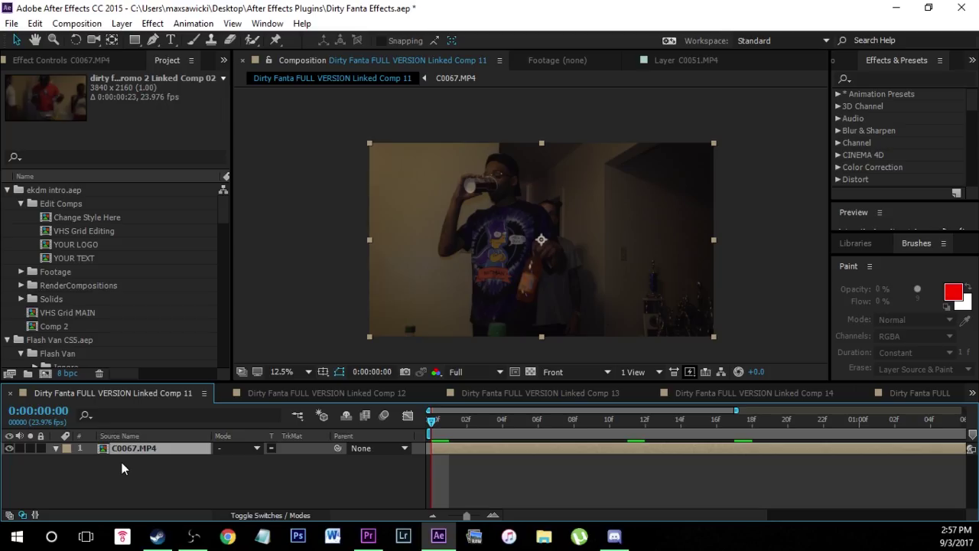
{"action": "left_click", "coordinate": [153, 43]}
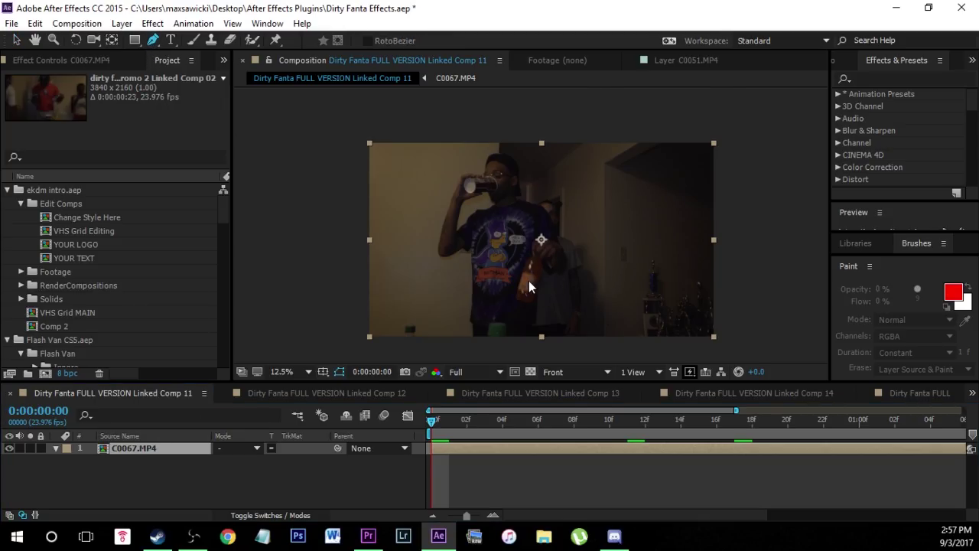
{"action": "scroll", "coordinate": [534, 286], "scroll_direction": "up", "scroll_amount": 1}
{"action": "left_click", "coordinate": [501, 318]}
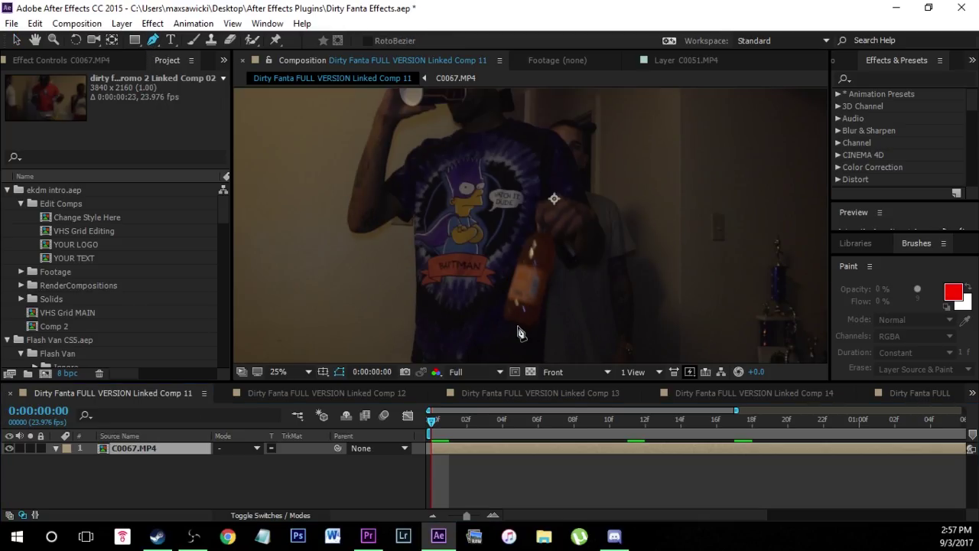
{"action": "left_click", "coordinate": [531, 326]}
{"action": "left_click", "coordinate": [541, 315]}
{"action": "left_click", "coordinate": [547, 290]}
{"action": "left_click", "coordinate": [556, 257]}
{"action": "left_click", "coordinate": [551, 227]}
{"action": "left_click", "coordinate": [541, 221]}
{"action": "left_click", "coordinate": [525, 240]}
{"action": "left_click", "coordinate": [514, 268]}
{"action": "left_click", "coordinate": [506, 292]}
{"action": "left_click", "coordinate": [502, 318]}
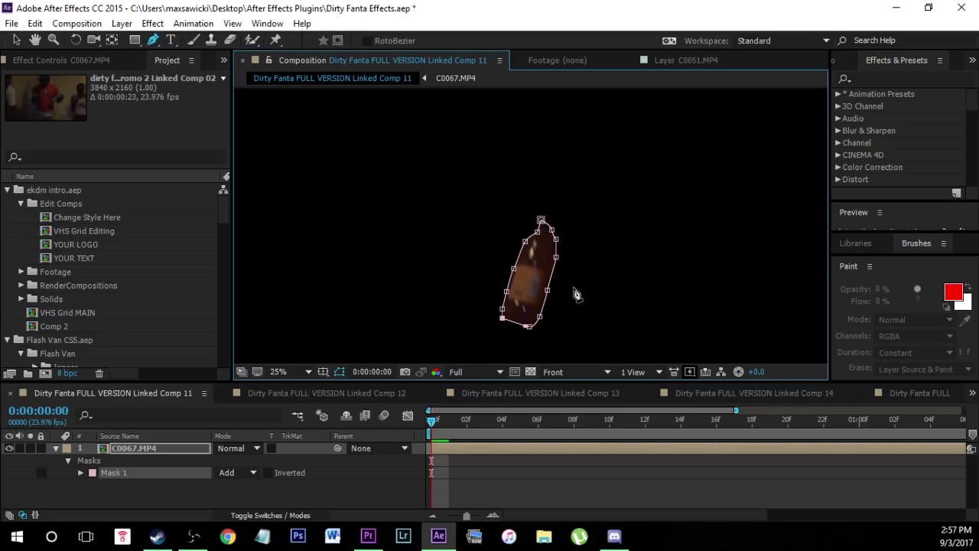
Step: Duplicate the masked C0067.MP4 layer, remove the mask from the lower copy and expand the upper copy's mask properties
{"action": "scroll", "coordinate": [570, 250], "scroll_direction": "down", "scroll_amount": 2}
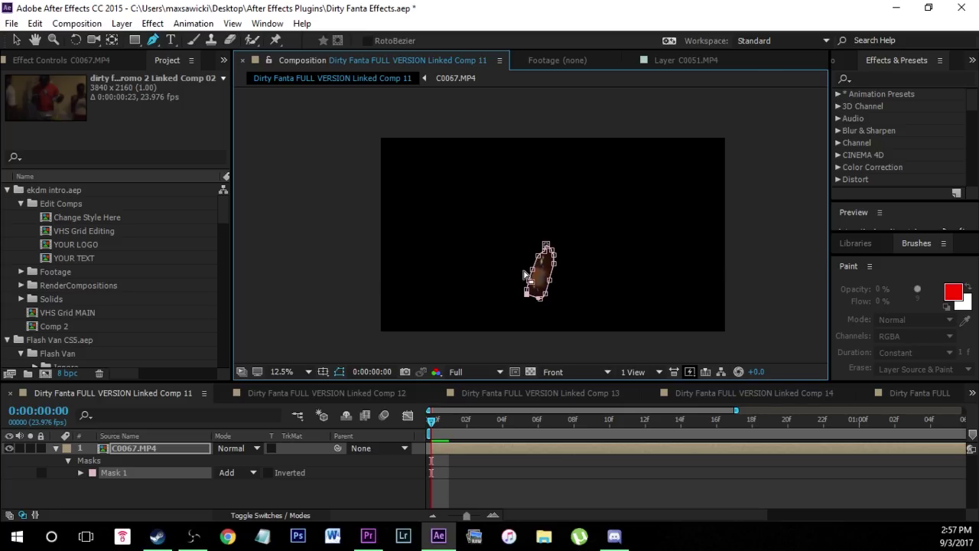
{"action": "scroll", "coordinate": [574, 160], "scroll_direction": "up", "scroll_amount": 2}
{"action": "scroll", "coordinate": [525, 248], "scroll_direction": "down", "scroll_amount": 1}
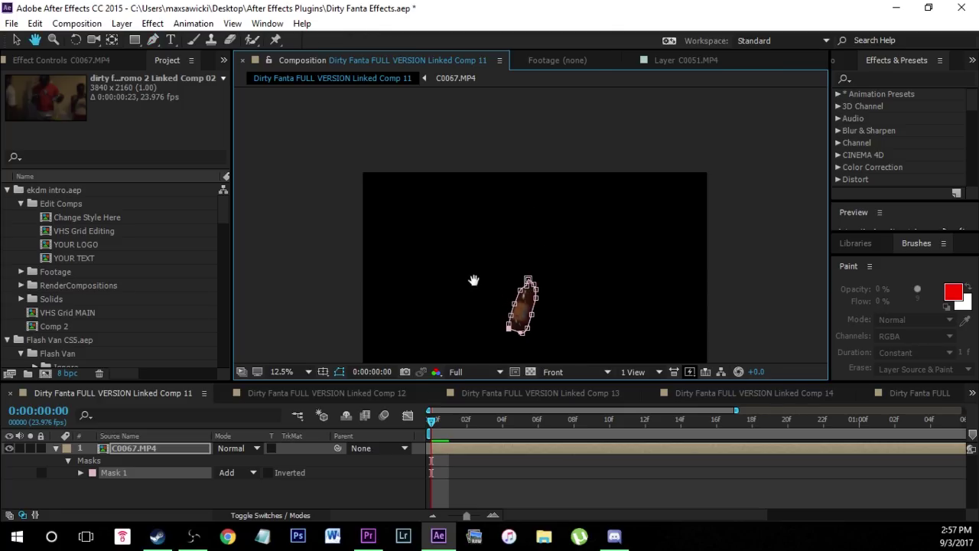
{"action": "scroll", "coordinate": [481, 207], "scroll_direction": "down", "scroll_amount": 1}
{"action": "scroll", "coordinate": [536, 256], "scroll_direction": "up", "scroll_amount": 2}
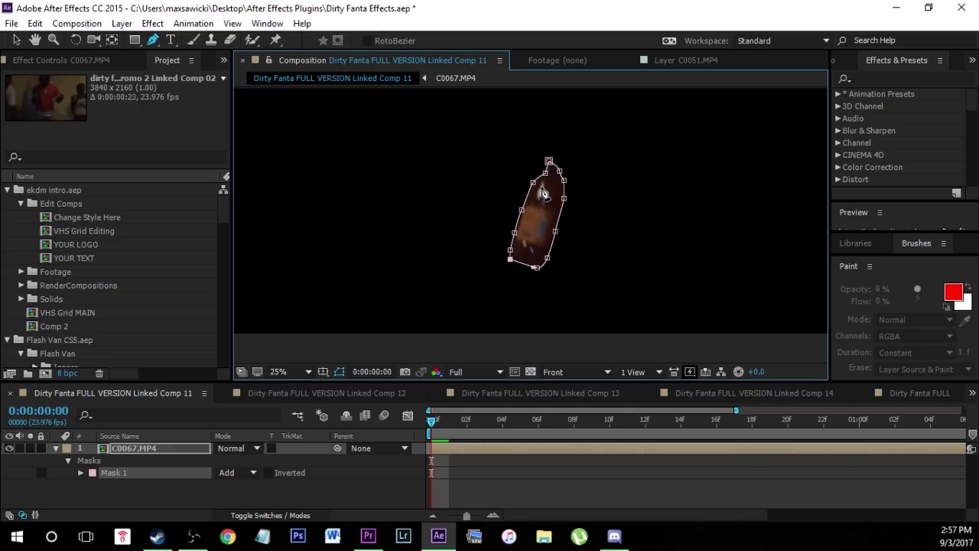
{"action": "scroll", "coordinate": [566, 226], "scroll_direction": "down", "scroll_amount": 2}
{"action": "left_click", "coordinate": [150, 472]}
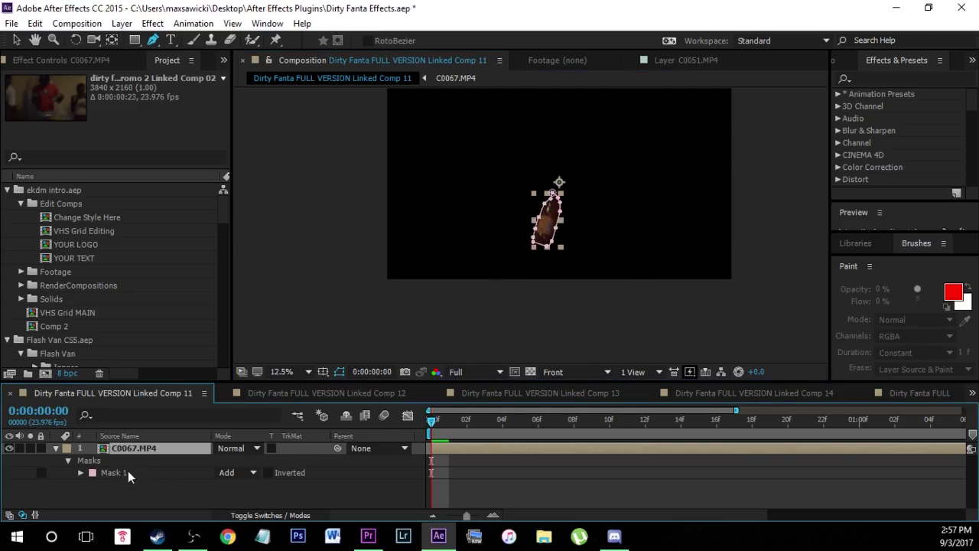
{"action": "key", "text": "ctrl+d"}
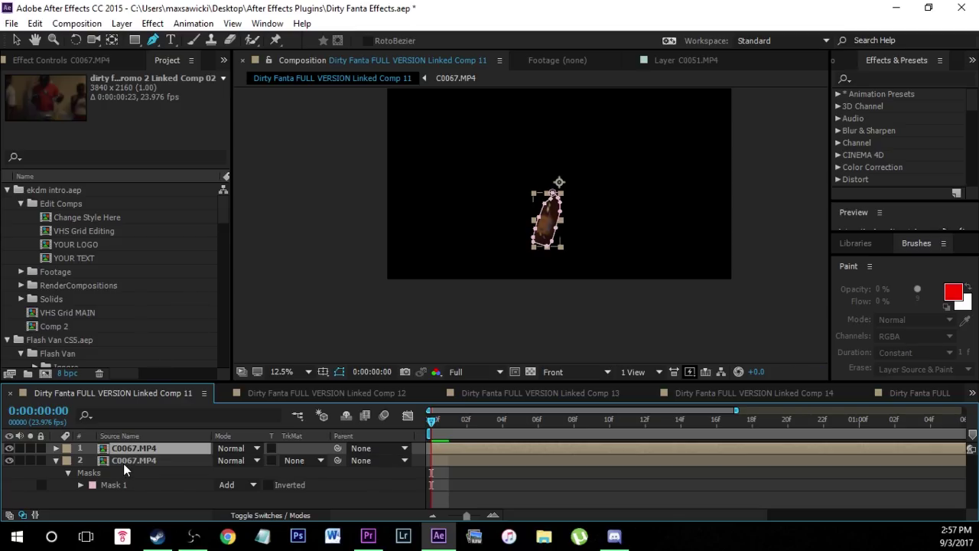
{"action": "left_click", "coordinate": [122, 460]}
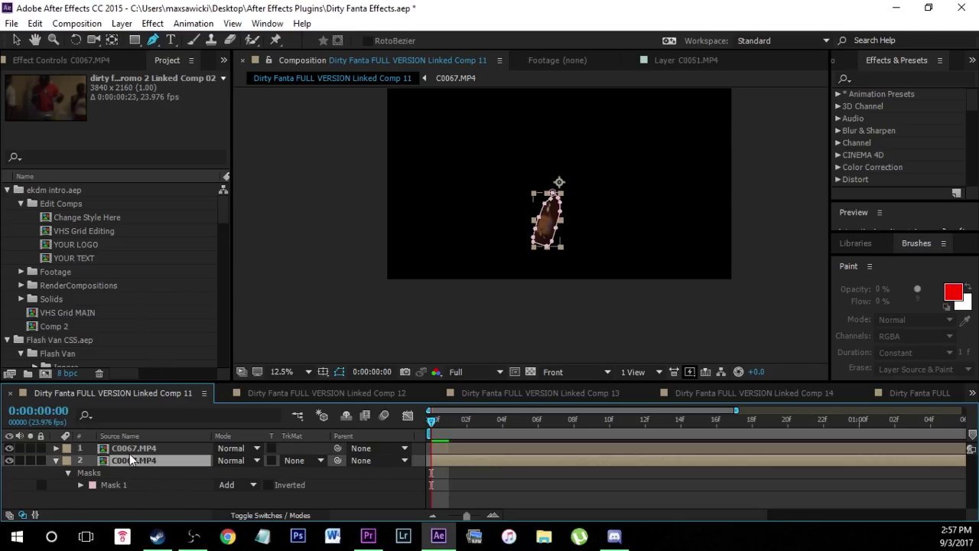
{"action": "left_click", "coordinate": [110, 485]}
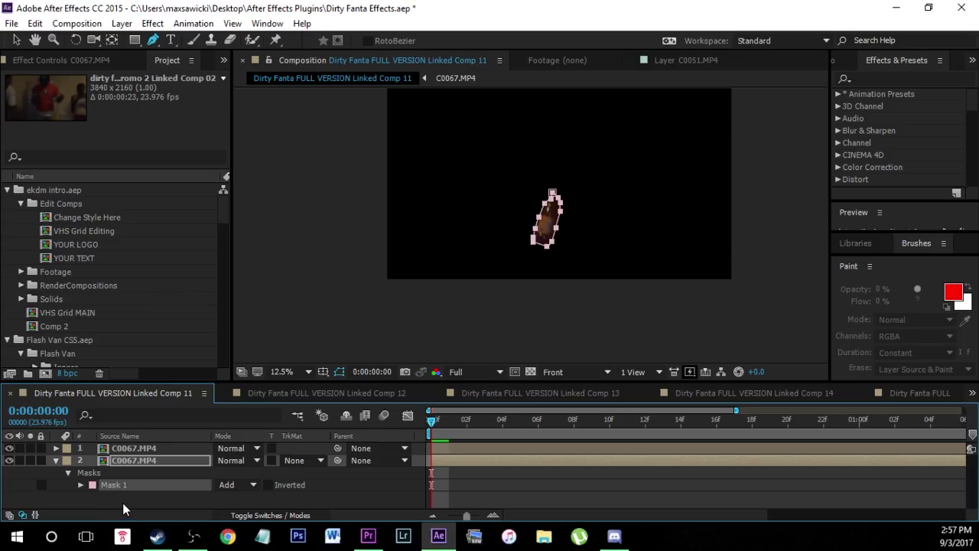
{"action": "left_click", "coordinate": [122, 450]}
{"action": "key", "text": "ctrl+grave"}
{"action": "scroll", "coordinate": [175, 475], "scroll_direction": "down", "scroll_amount": 1}
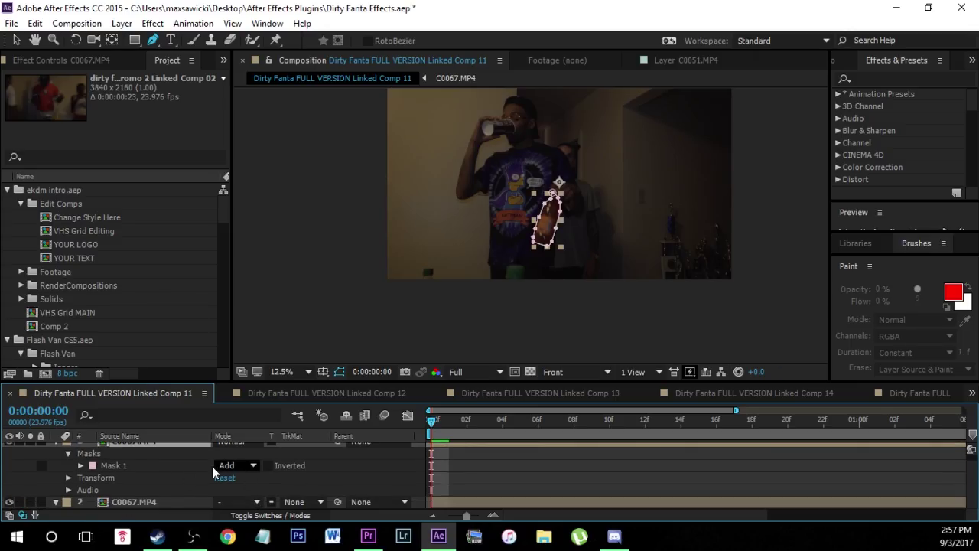
Step: Toggle the visibility of the lower and upper C0067.MP4 layers off and on to check what each contributes
{"action": "left_click", "coordinate": [9, 502]}
{"action": "left_click", "coordinate": [9, 502]}
{"action": "scroll", "coordinate": [77, 478], "scroll_direction": "up", "scroll_amount": 1}
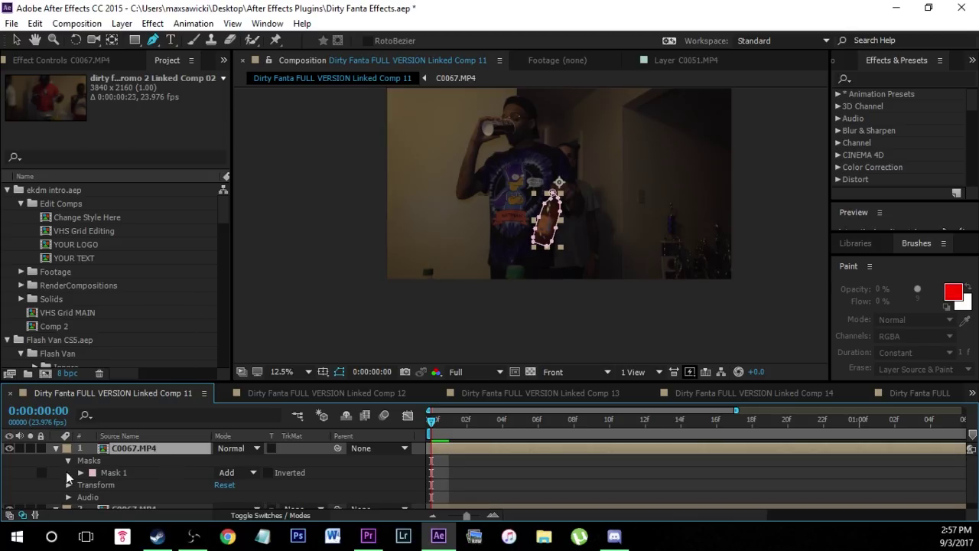
{"action": "left_click", "coordinate": [9, 448]}
{"action": "left_click", "coordinate": [9, 450]}
{"action": "scroll", "coordinate": [550, 217], "scroll_direction": "up", "scroll_amount": 1}
{"action": "scroll", "coordinate": [534, 153], "scroll_direction": "down", "scroll_amount": 1}
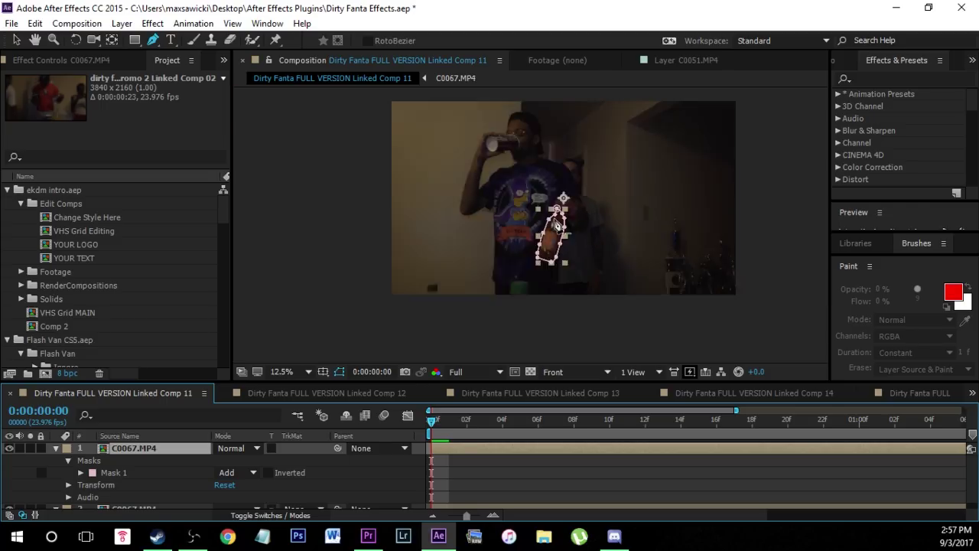
Step: Scrub to frame 14 and back to the start to compare the bottle's movement with the mask position
{"action": "left_click_drag", "start_coordinate": [432, 425], "coordinate": [680, 421]}
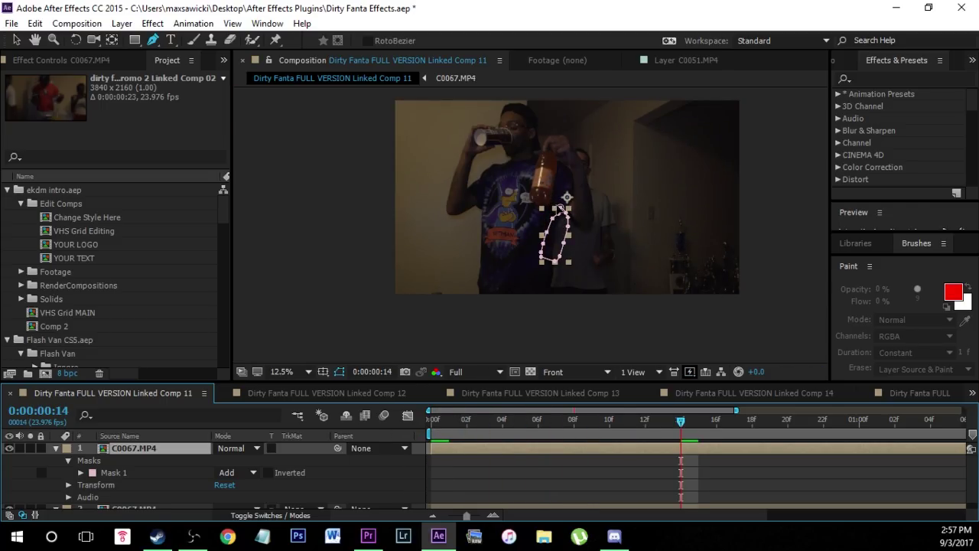
{"action": "left_click_drag", "start_coordinate": [681, 422], "coordinate": [433, 443]}
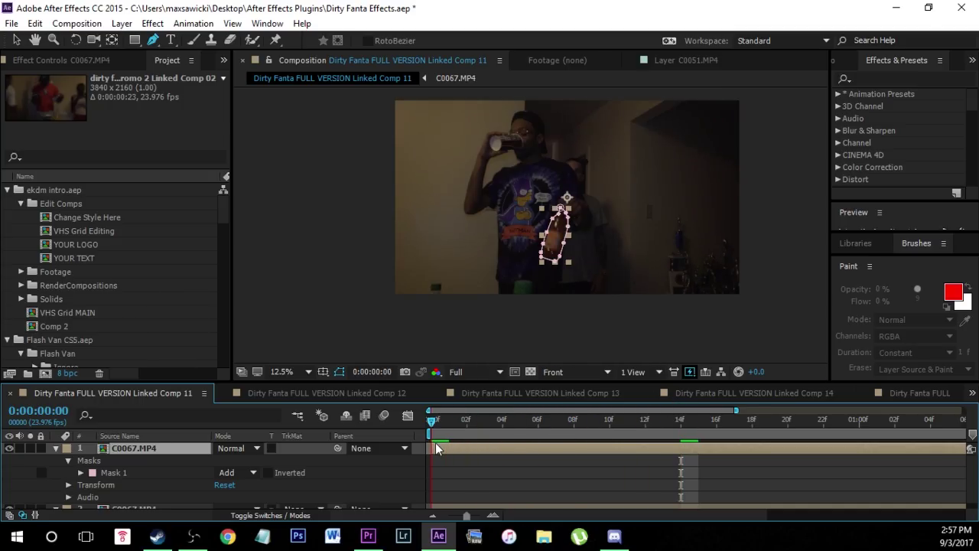
{"action": "scroll", "coordinate": [580, 223], "scroll_direction": "up", "scroll_amount": 1}
{"action": "scroll", "coordinate": [503, 286], "scroll_direction": "down", "scroll_amount": 1}
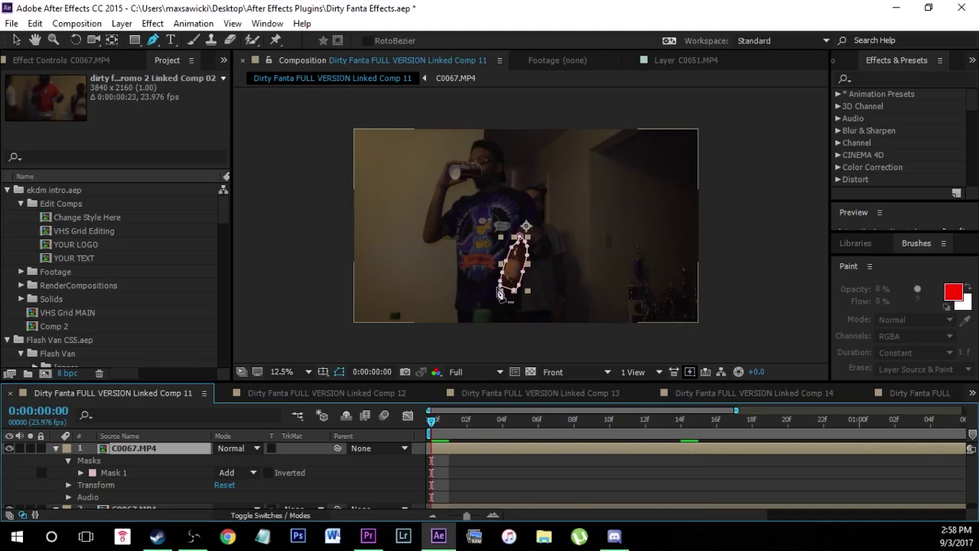
Step: Track Mask 1 on the upper C0067.MP4 layer forward from the first frame so it follows the bottle
{"action": "right_click", "coordinate": [113, 474]}
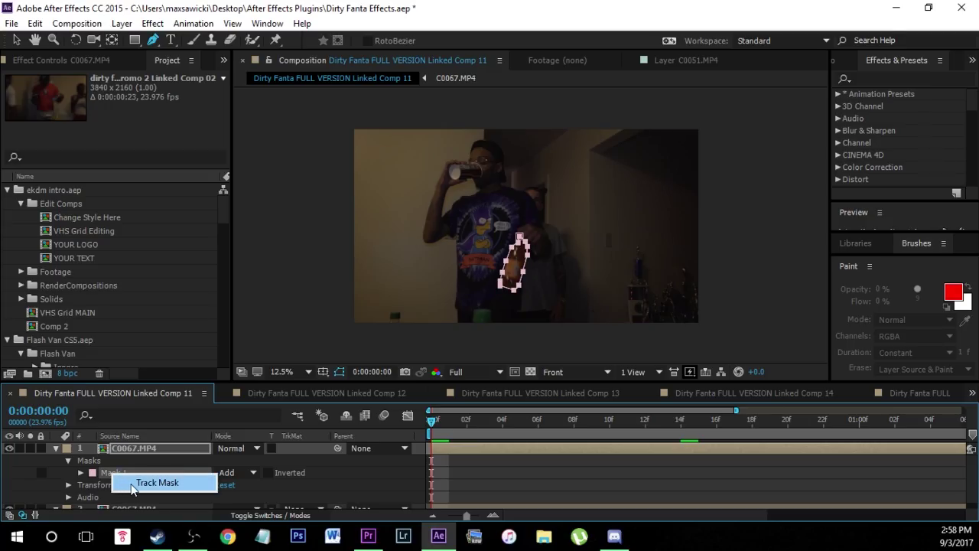
{"action": "left_click", "coordinate": [157, 482]}
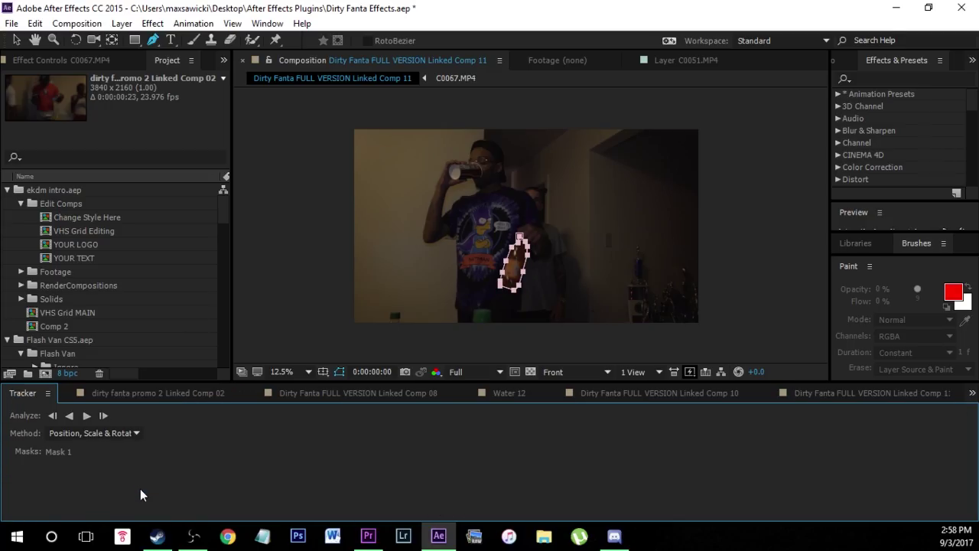
{"action": "left_click", "coordinate": [85, 418]}
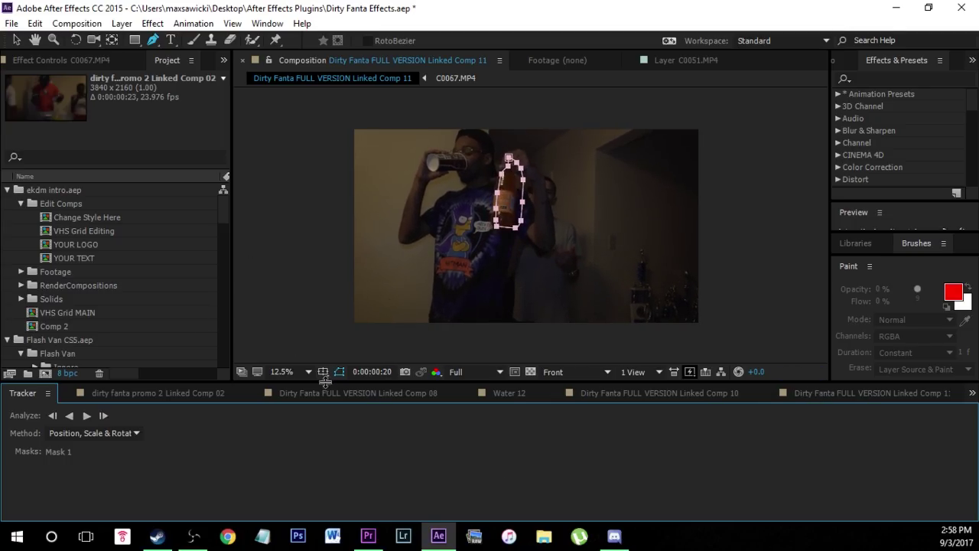
Step: Return to the Linked Comp 11 timeline and scrub back and forth to frame 17 to check the tracked mask
{"action": "left_click", "coordinate": [815, 393]}
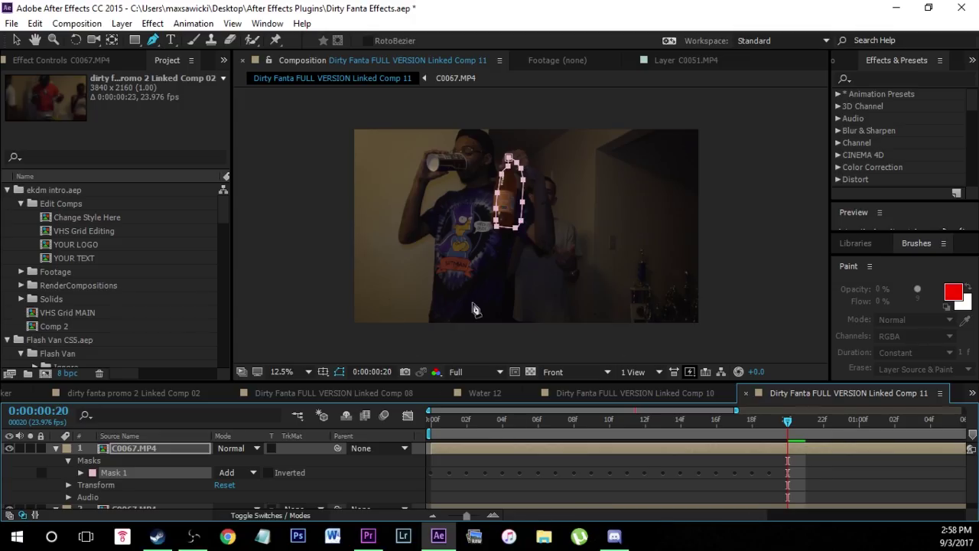
{"action": "left_click_drag", "start_coordinate": [787, 421], "coordinate": [681, 421]}
{"action": "left_click_drag", "start_coordinate": [597, 414], "coordinate": [734, 421]}
{"action": "left_click", "coordinate": [481, 207]}
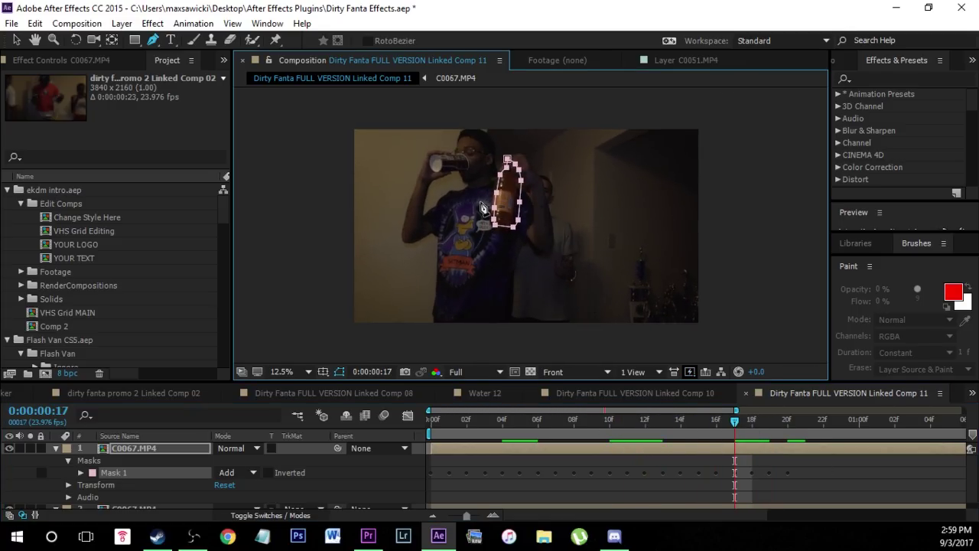
Step: Try to reposition Mask 1's points along the bottle's edges at frame 17, and undo the point edits
{"action": "left_click", "coordinate": [152, 485]}
{"action": "left_click", "coordinate": [139, 451]}
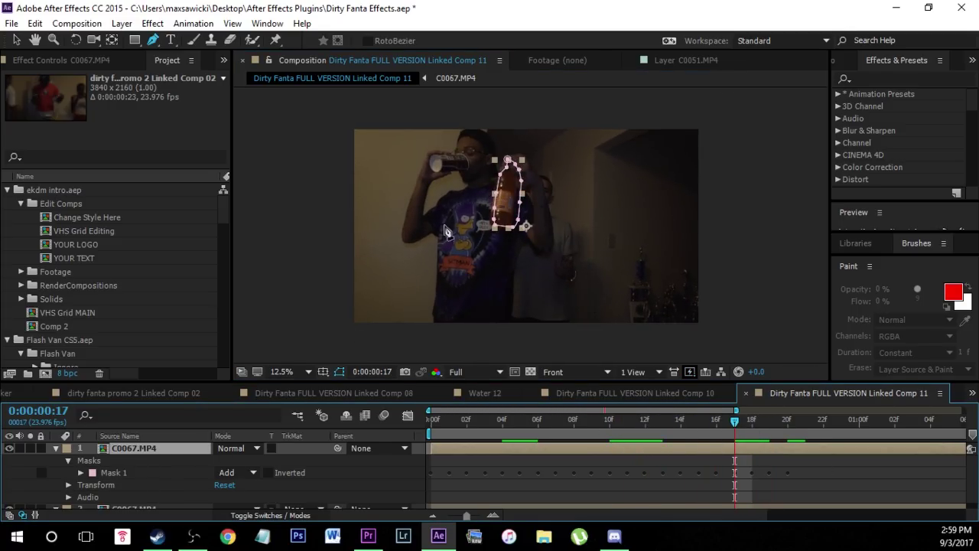
{"action": "left_click", "coordinate": [494, 197]}
{"action": "left_click", "coordinate": [516, 204]}
{"action": "key", "text": "ctrl+z"}
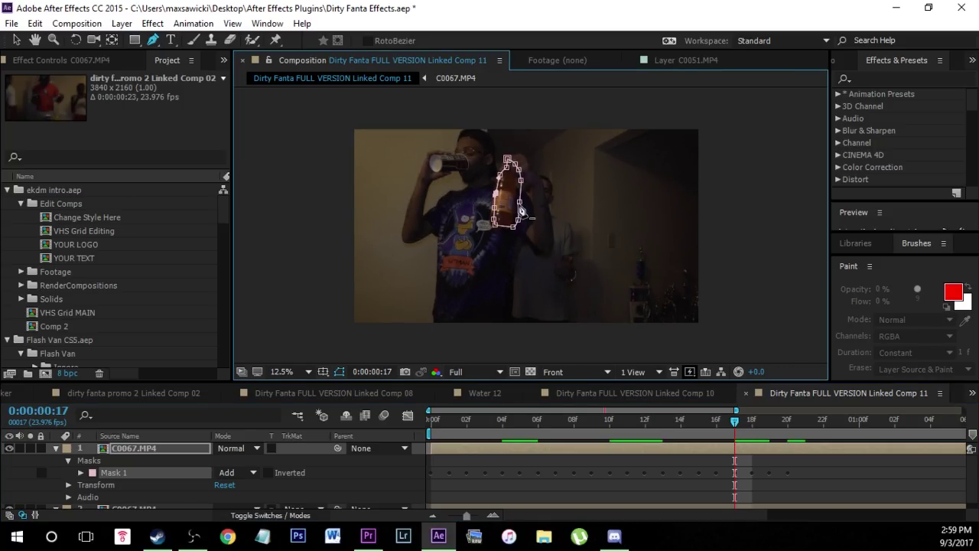
{"action": "left_click_drag", "start_coordinate": [523, 205], "coordinate": [521, 182]}
{"action": "left_click_drag", "start_coordinate": [524, 220], "coordinate": [517, 206]}
{"action": "key", "text": "ctrl+z"}
{"action": "key", "text": "ctrl+z"}
{"action": "key", "text": "ctrl+z"}
{"action": "key", "text": "ctrl+z"}
Step: Return to the first frame and apply the Fill effect to the upper C0067.MP4 layer
{"action": "left_click_drag", "start_coordinate": [737, 427], "coordinate": [431, 444]}
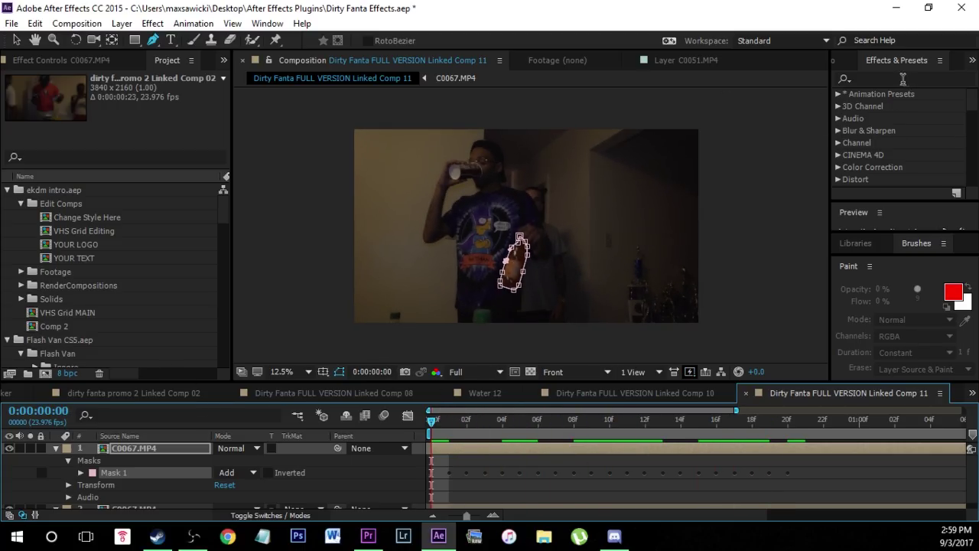
{"action": "left_click", "coordinate": [891, 78]}
{"action": "type", "text": "fill"}
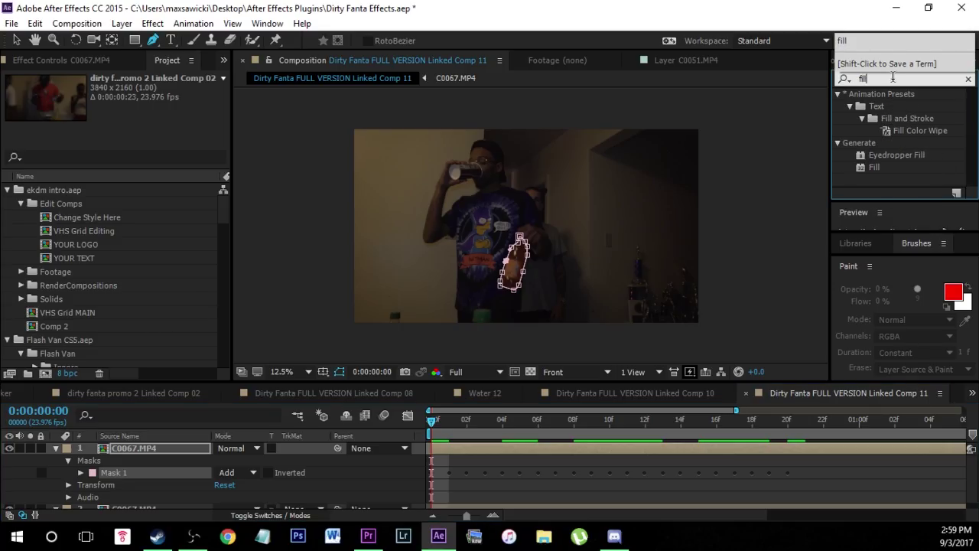
{"action": "left_click", "coordinate": [874, 169]}
{"action": "left_click_drag", "start_coordinate": [874, 170], "coordinate": [142, 453]}
{"action": "left_click_drag", "start_coordinate": [142, 450], "coordinate": [142, 450]}
{"action": "key", "text": "v"}
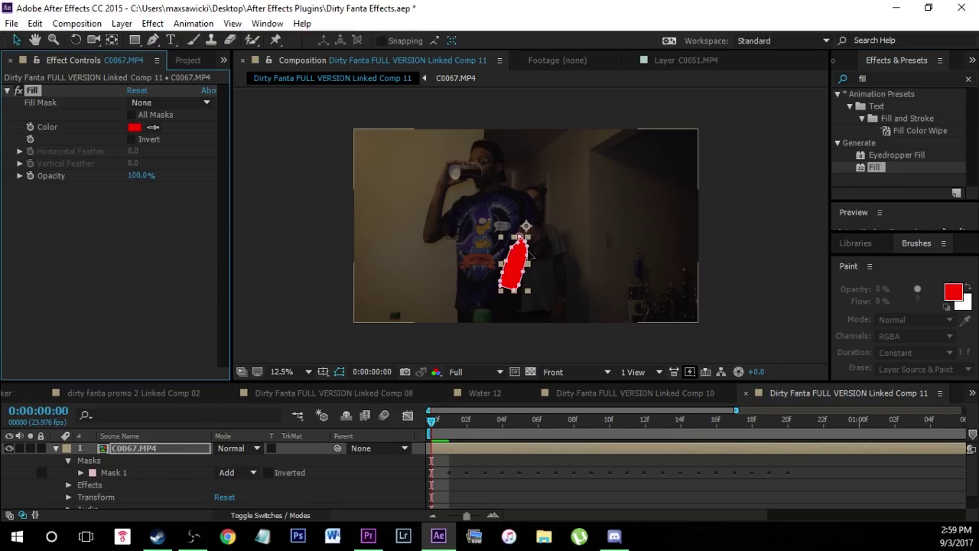
Step: Enable keyframing of the Fill color at frame 0 with red, and set it to magenta FF00EA at frame 2
{"action": "left_click_drag", "start_coordinate": [440, 427], "coordinate": [421, 441]}
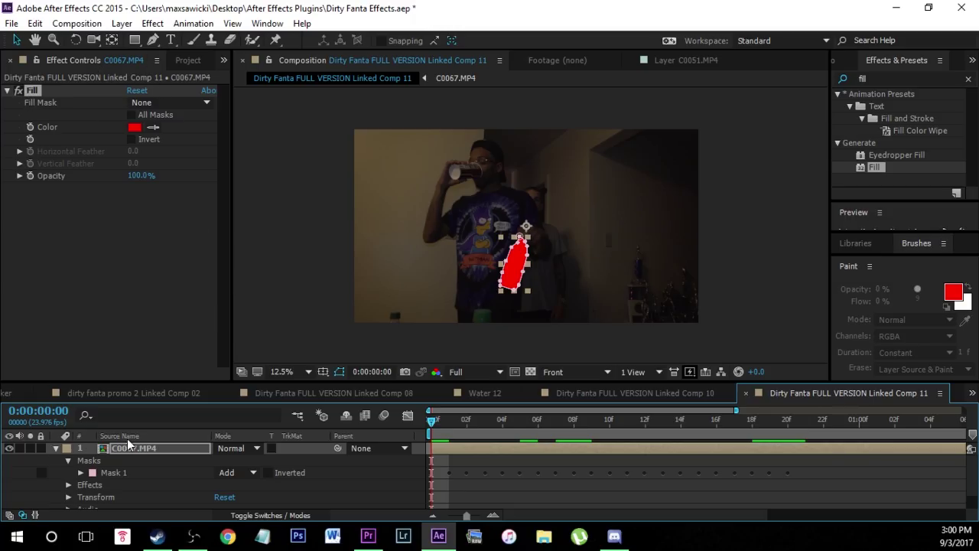
{"action": "left_click", "coordinate": [31, 131]}
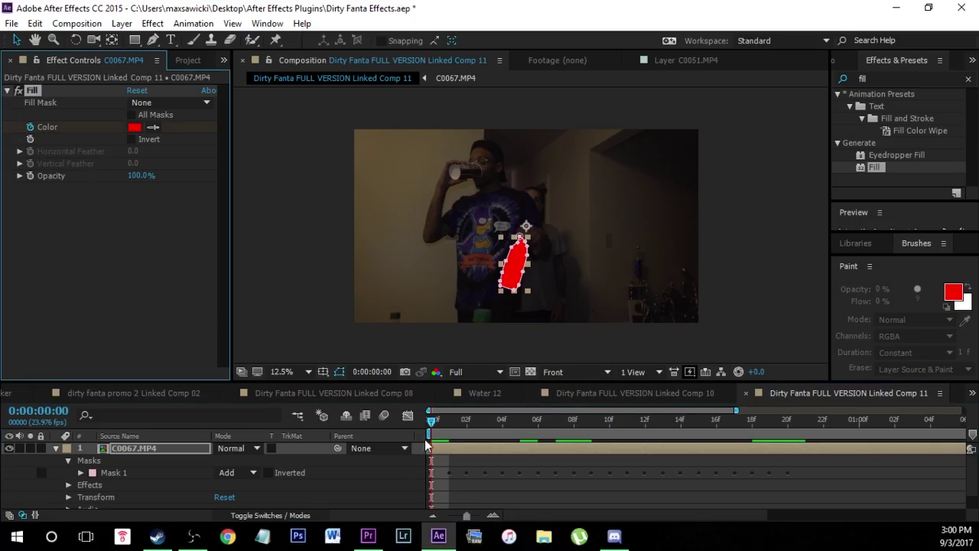
{"action": "left_click", "coordinate": [468, 422]}
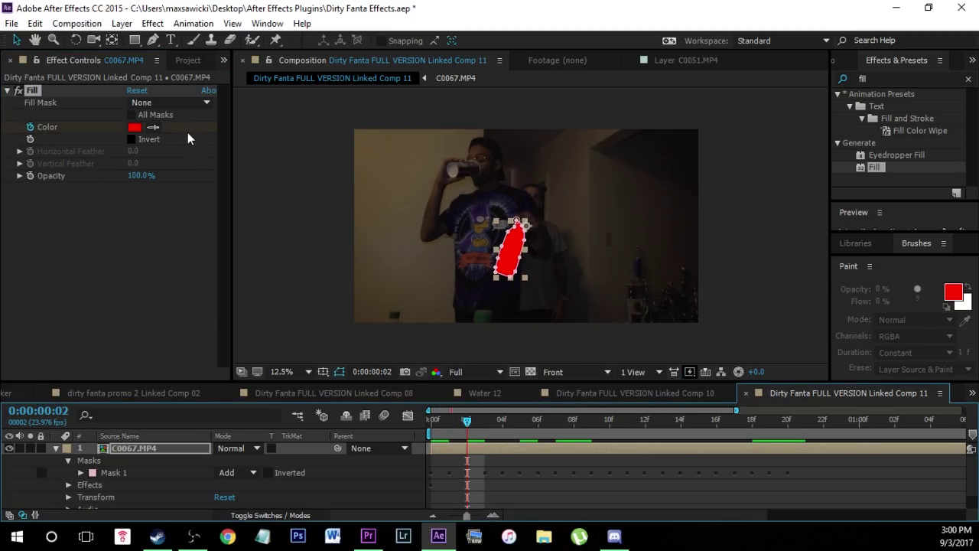
{"action": "left_click", "coordinate": [133, 135]}
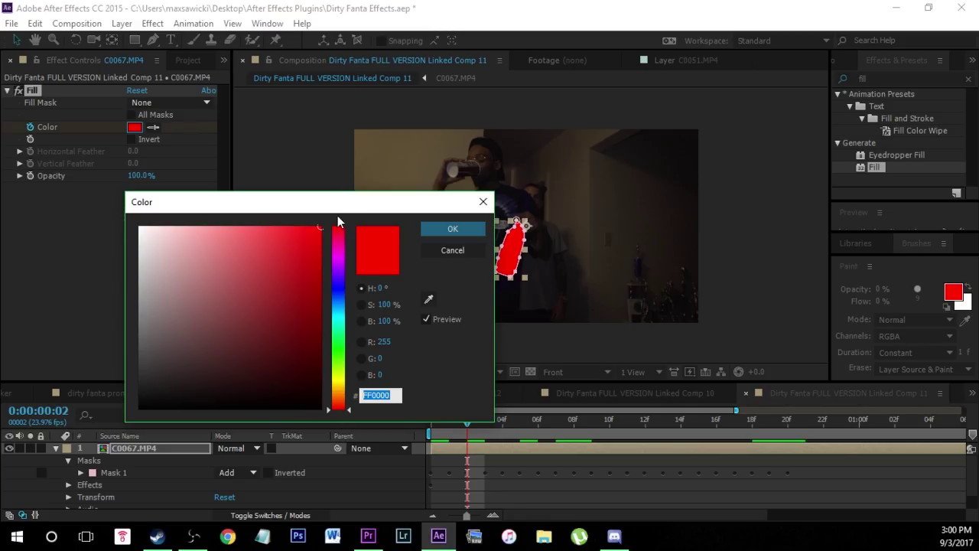
{"action": "left_click", "coordinate": [349, 268]}
{"action": "left_click_drag", "start_coordinate": [351, 270], "coordinate": [350, 257]}
{"action": "left_click", "coordinate": [470, 229]}
Step: Keyframe the Fill color to blue at frame 4
{"action": "left_click_drag", "start_coordinate": [456, 421], "coordinate": [494, 419]}
{"action": "left_click", "coordinate": [135, 127]}
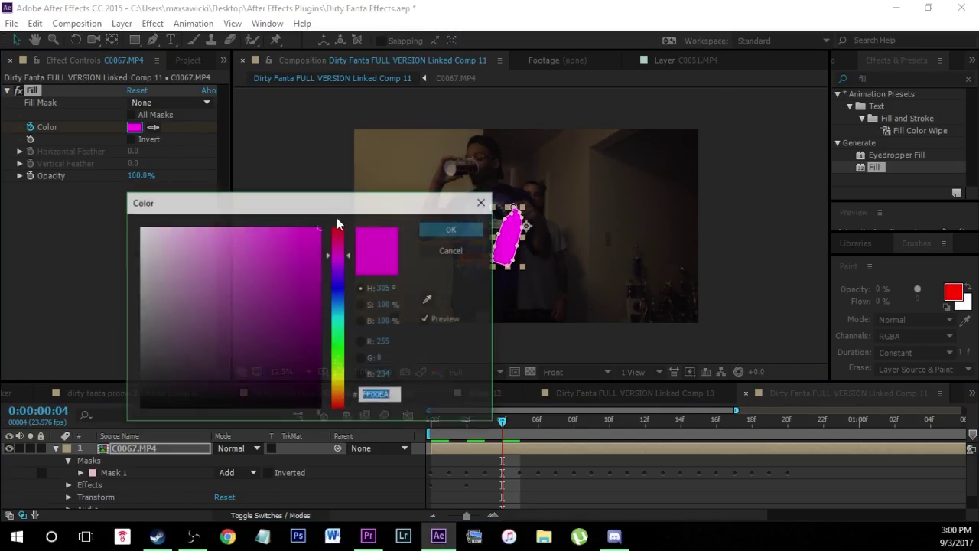
{"action": "left_click", "coordinate": [349, 285]}
{"action": "left_click", "coordinate": [452, 229]}
Step: Keyframe the Fill color to cyan 00F6FF at frame 6
{"action": "left_click", "coordinate": [516, 423]}
{"action": "left_click_drag", "start_coordinate": [517, 427], "coordinate": [538, 422]}
{"action": "left_click", "coordinate": [128, 128]}
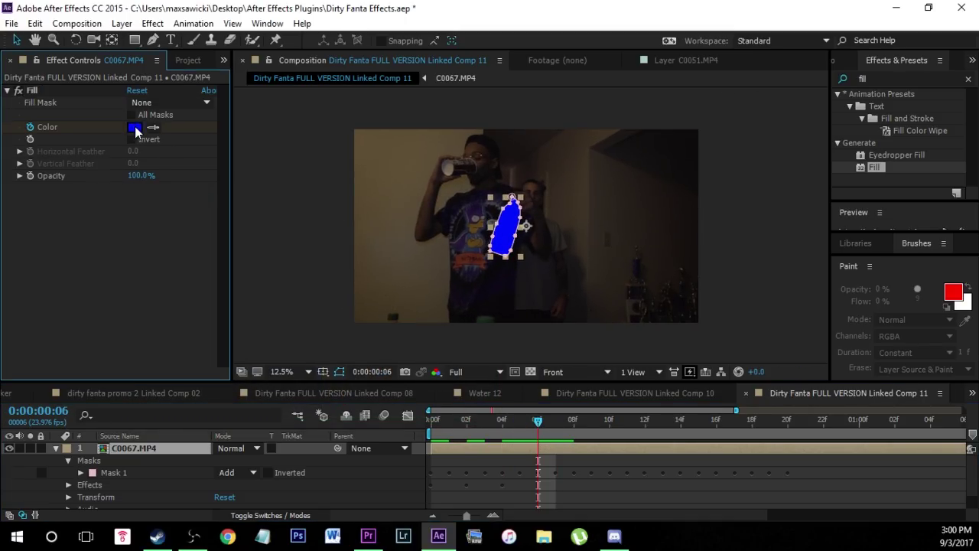
{"action": "left_click", "coordinate": [135, 127]}
{"action": "left_click_drag", "start_coordinate": [349, 293], "coordinate": [350, 317]}
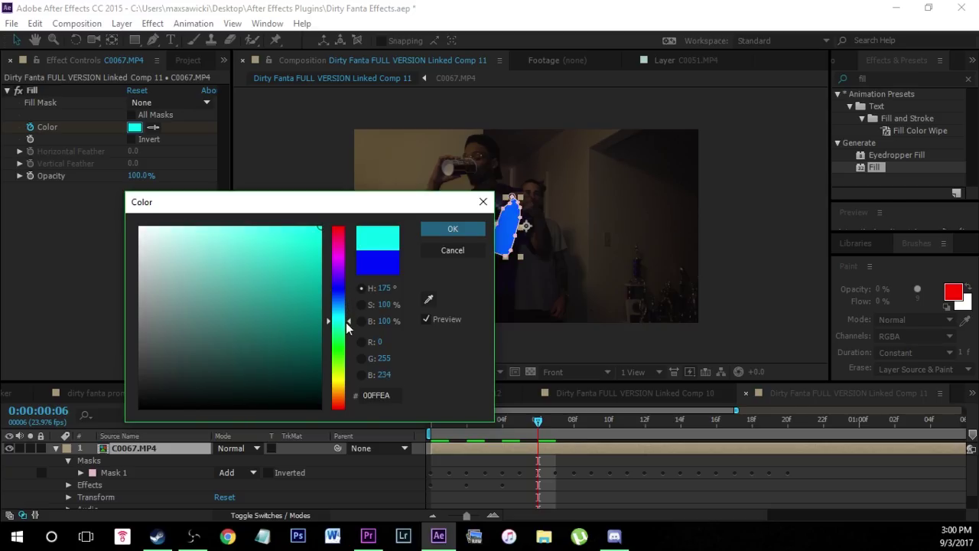
{"action": "key", "text": "Return"}
Step: Keyframe the Fill color to green at frame 8
{"action": "left_click", "coordinate": [581, 422]}
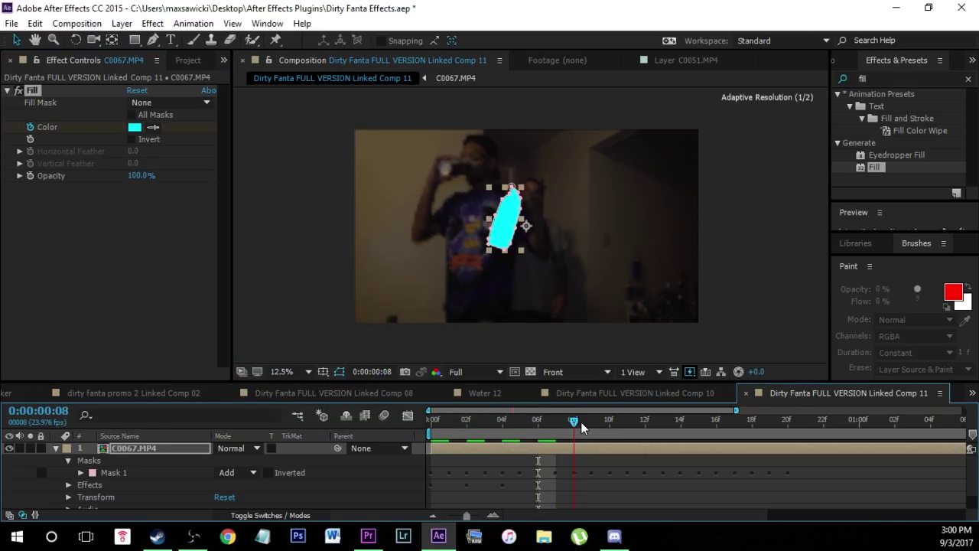
{"action": "left_click", "coordinate": [135, 129]}
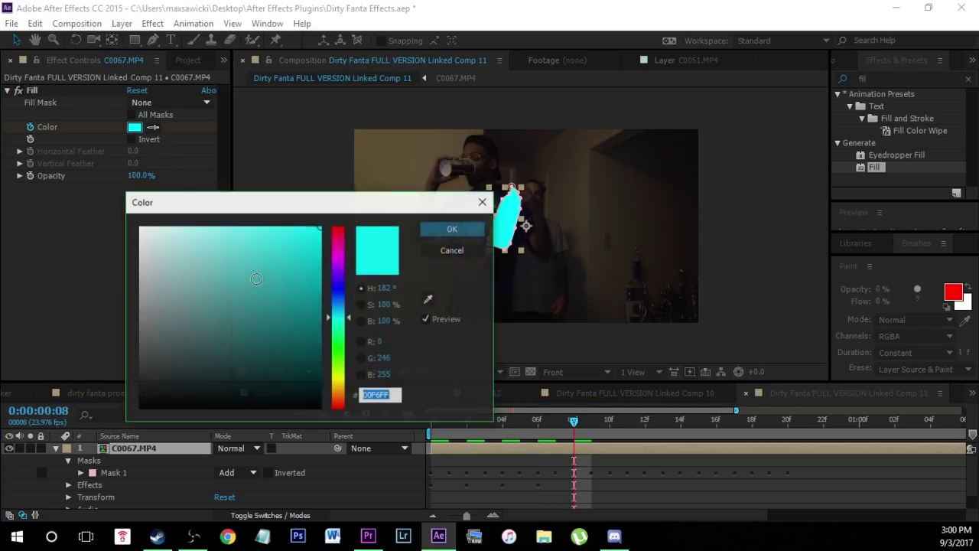
{"action": "left_click_drag", "start_coordinate": [343, 325], "coordinate": [349, 341]}
{"action": "left_click", "coordinate": [447, 231]}
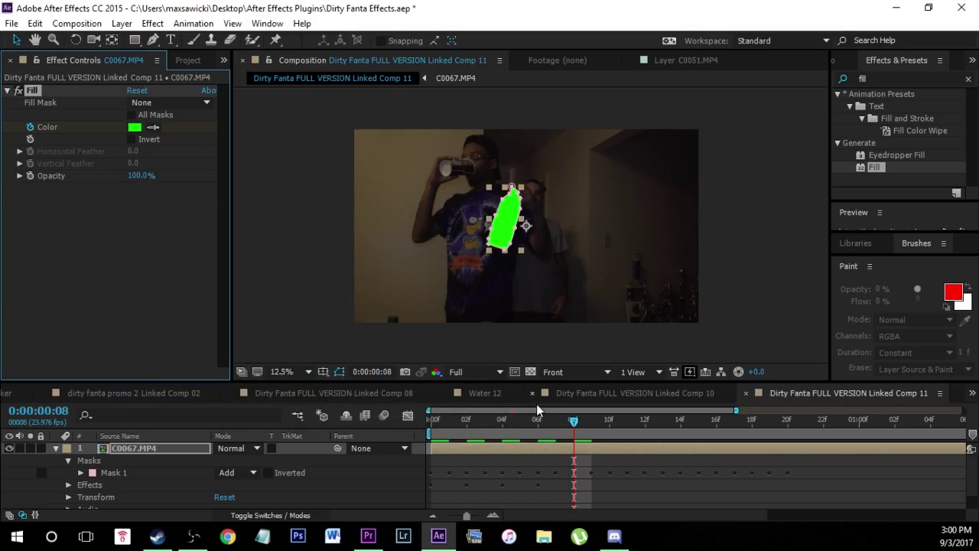
Step: Add further Fill color keyframes with different hues at frames 11, 14, 17 and 20
{"action": "left_click_drag", "start_coordinate": [572, 414], "coordinate": [628, 419]}
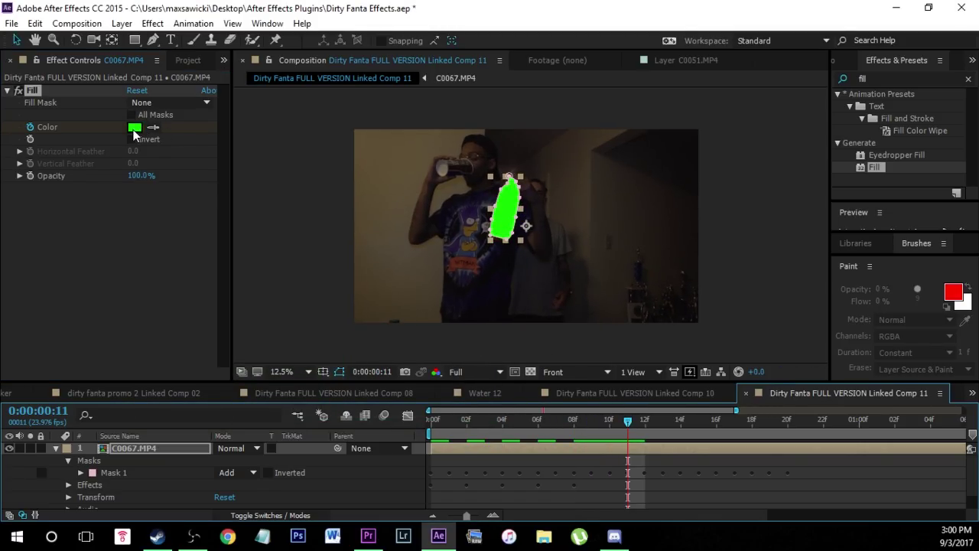
{"action": "left_click", "coordinate": [135, 127]}
{"action": "left_click_drag", "start_coordinate": [351, 335], "coordinate": [346, 386]}
{"action": "left_click", "coordinate": [461, 235]}
{"action": "left_click_drag", "start_coordinate": [627, 419], "coordinate": [784, 432]}
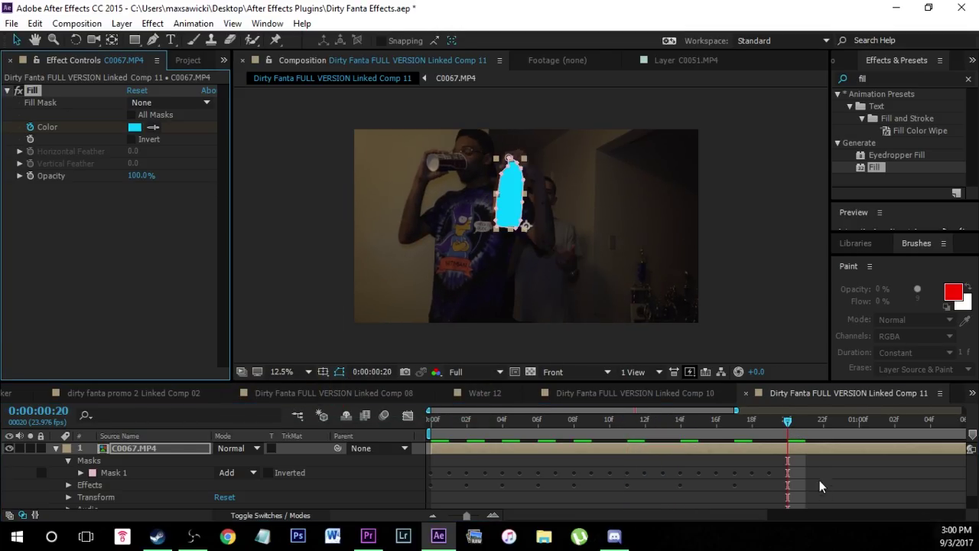
Step: Return to the first frame, set the upper C0067.MP4 layer's blending mode to Hue, and scrub to frame 1 to check it
{"action": "left_click_drag", "start_coordinate": [788, 420], "coordinate": [419, 430]}
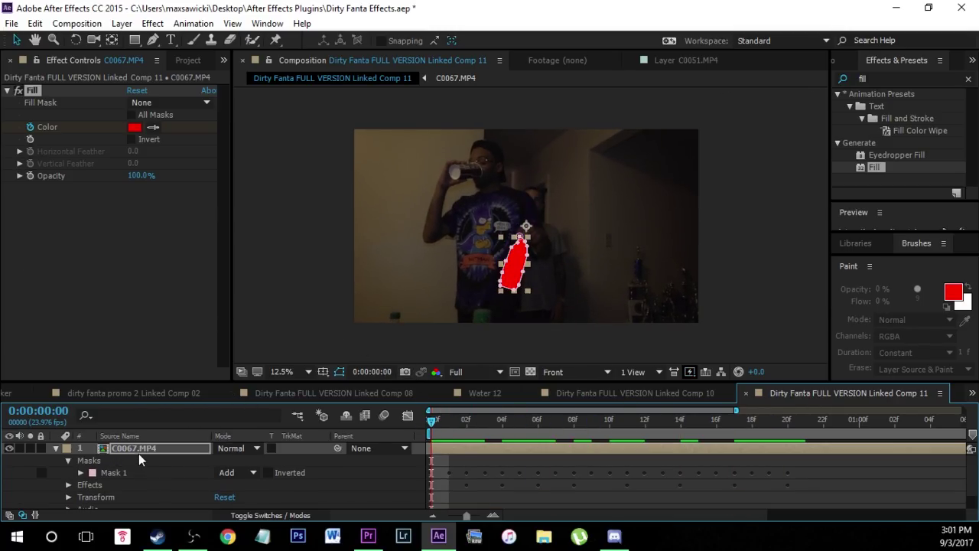
{"action": "key", "text": "ctrl+d"}
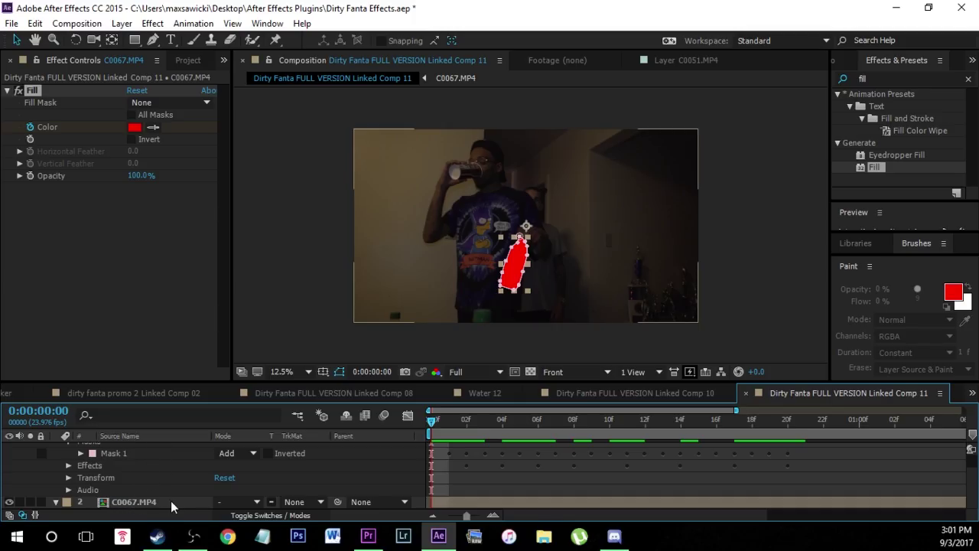
{"action": "scroll", "coordinate": [125, 489], "scroll_direction": "up", "scroll_amount": 3}
{"action": "left_click", "coordinate": [251, 444]}
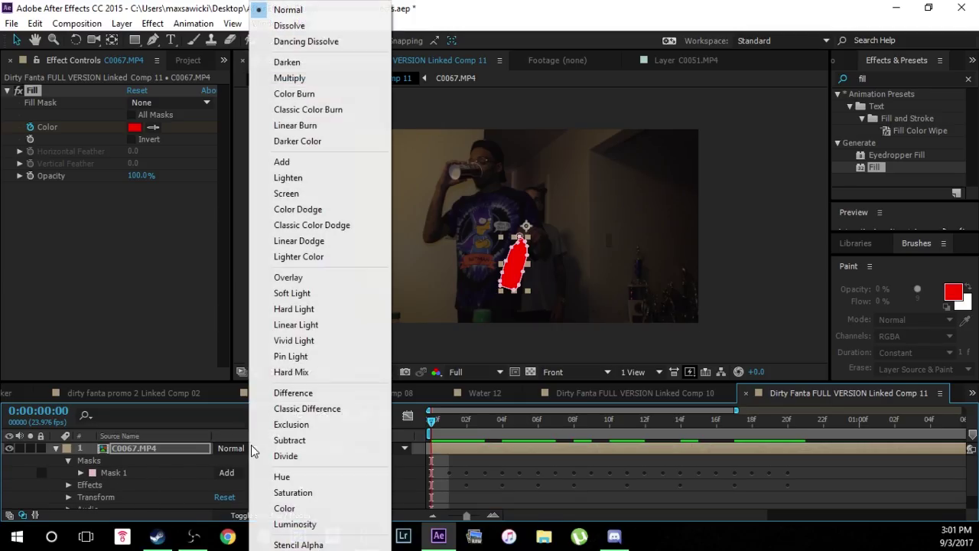
{"action": "left_click", "coordinate": [282, 476]}
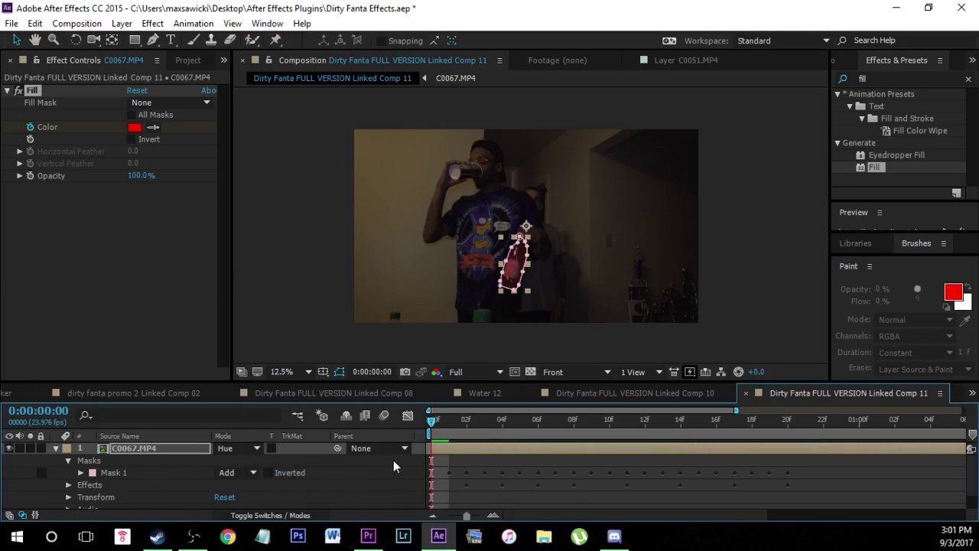
{"action": "mouse_move", "coordinate": [439, 426]}
{"action": "left_mouse_down"}
{"action": "mouse_move", "coordinate": [554, 426]}
{"action": "mouse_move", "coordinate": [416, 424]}
{"action": "mouse_move", "coordinate": [783, 428]}
{"action": "mouse_move", "coordinate": [422, 440]}
{"action": "mouse_move", "coordinate": [726, 415]}
{"action": "mouse_move", "coordinate": [447, 432]}
{"action": "left_mouse_up"}
Step: Try the Soft Light blending mode on the upper C0067.MP4 layer and scrub through the clip to compare the bottle's colors
{"action": "left_click", "coordinate": [218, 448]}
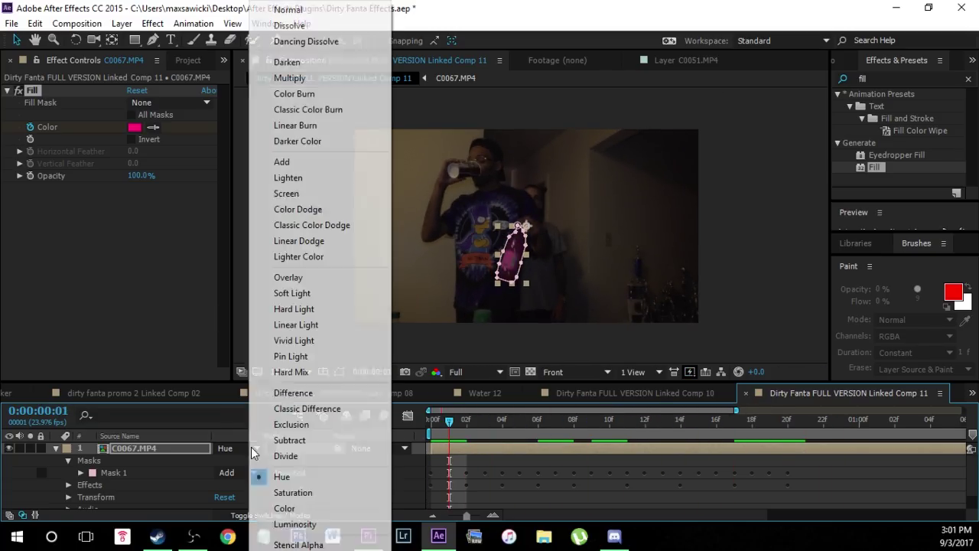
{"action": "left_click", "coordinate": [310, 294]}
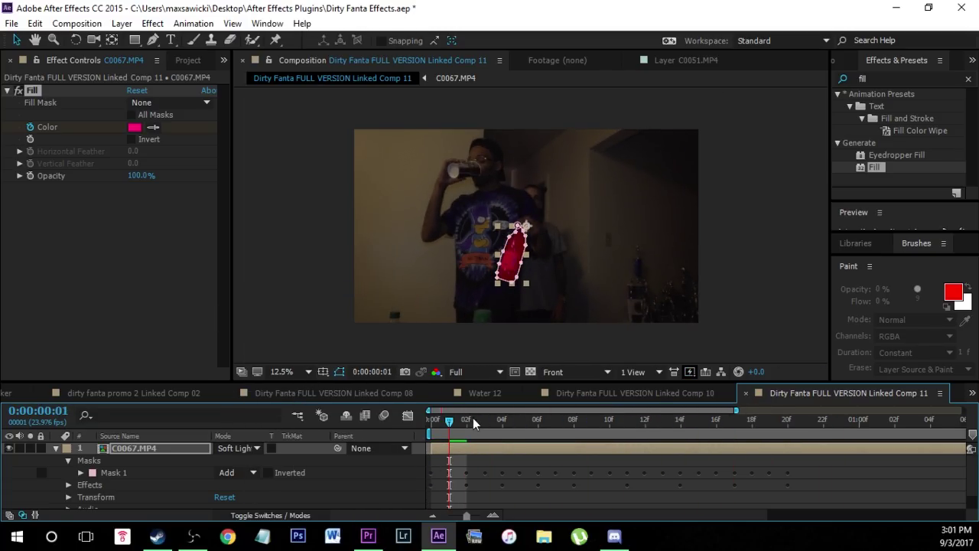
{"action": "left_click_drag", "start_coordinate": [473, 417], "coordinate": [662, 419]}
{"action": "left_click", "coordinate": [516, 217]}
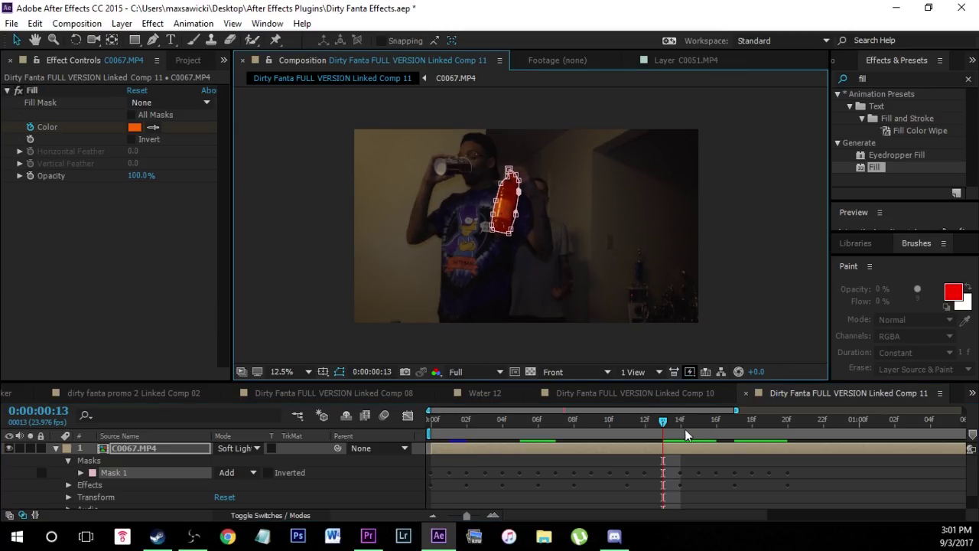
{"action": "left_click_drag", "start_coordinate": [668, 425], "coordinate": [760, 423]}
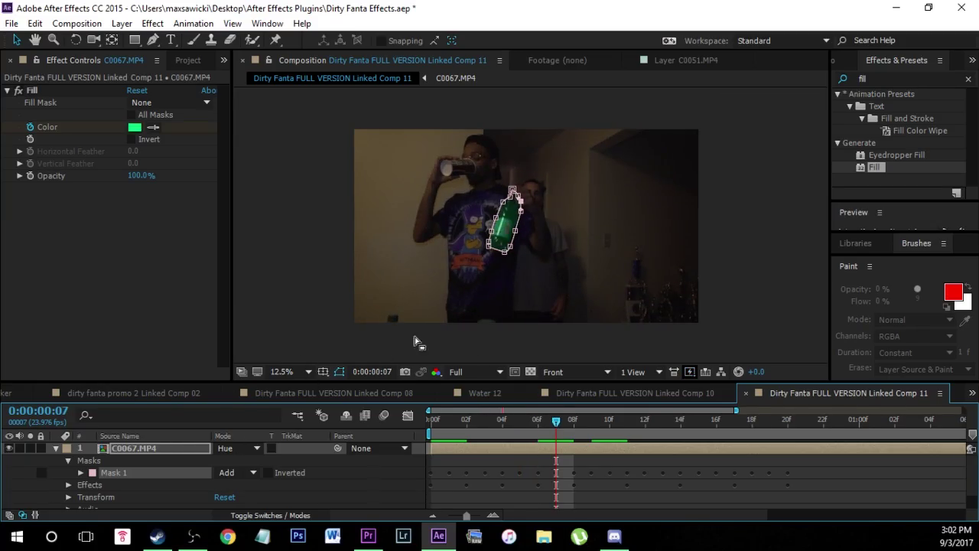
Step: Scrub from frame 7 back to the first frame to review the bottle's color changes in Hue mode
{"action": "left_click_drag", "start_coordinate": [566, 426], "coordinate": [402, 465]}
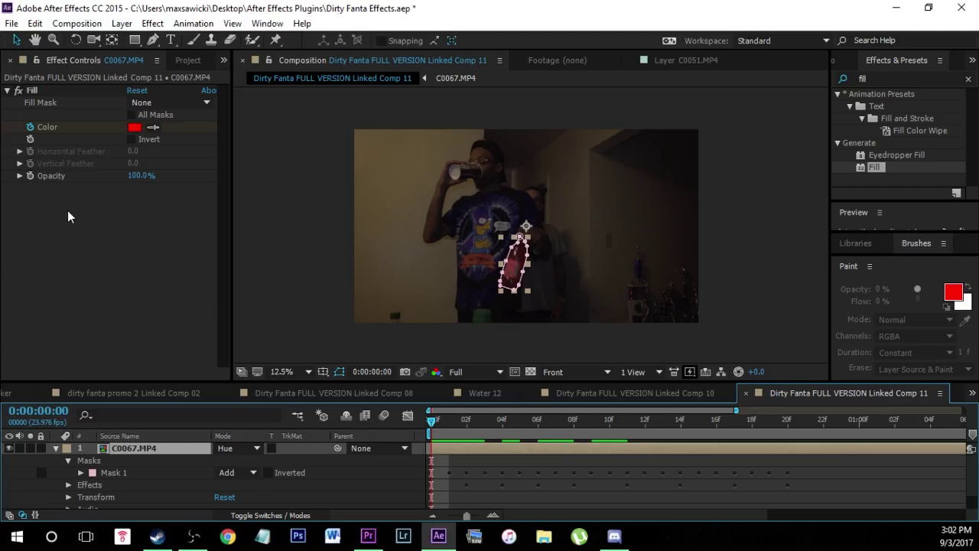
{"action": "mouse_move", "coordinate": [433, 421]}
{"action": "left_mouse_down"}
{"action": "mouse_move", "coordinate": [527, 433]}
{"action": "mouse_move", "coordinate": [442, 436]}
{"action": "left_mouse_up"}
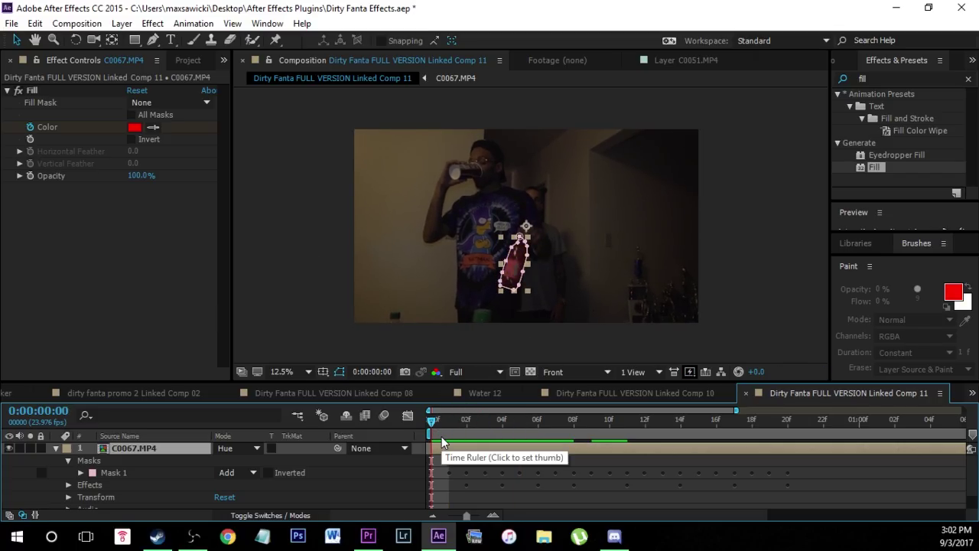